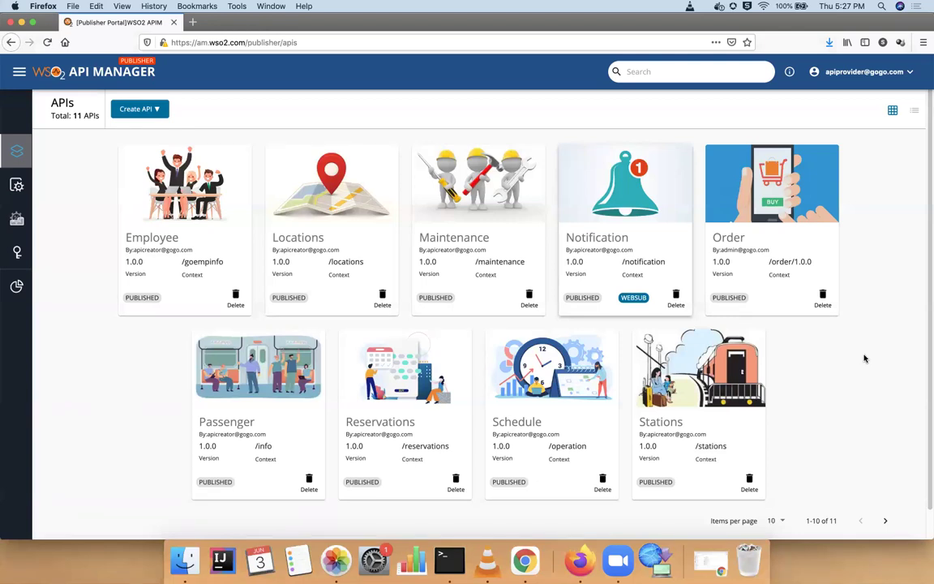
# Start a REST API from an OpenAPI file, uploading coltrain-openapi.yaml as the definition, and proceed to the API details.
pyautogui.click(158, 110)
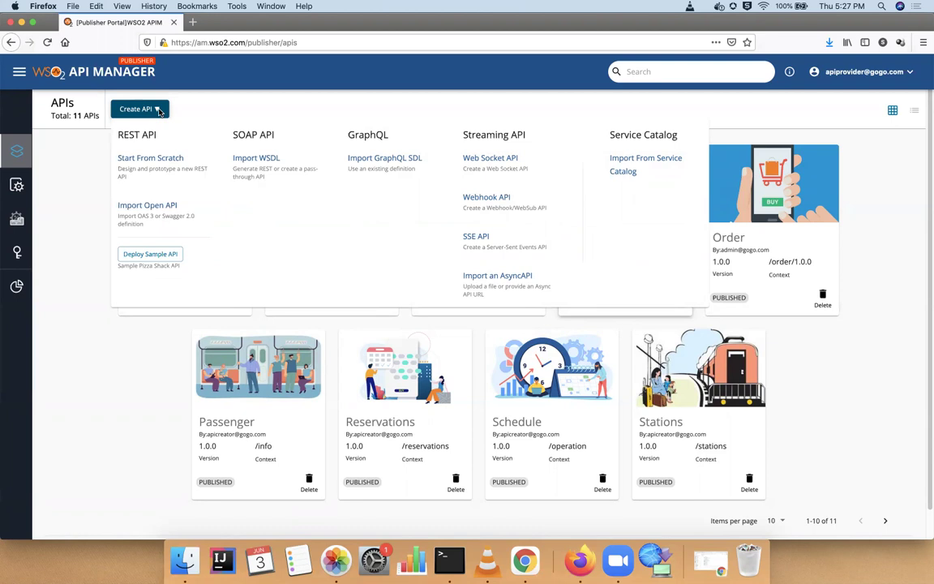
pyautogui.click(153, 208)
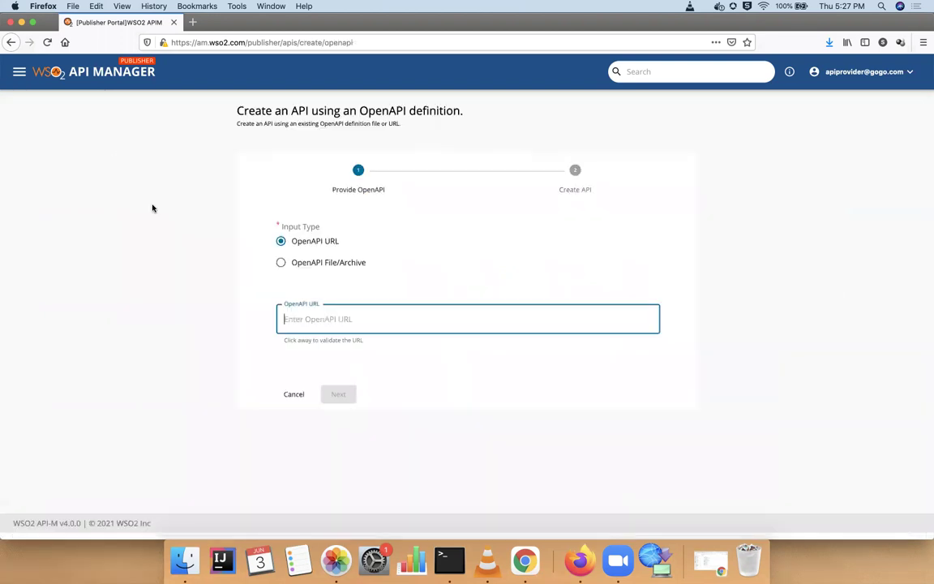
pyautogui.click(331, 264)
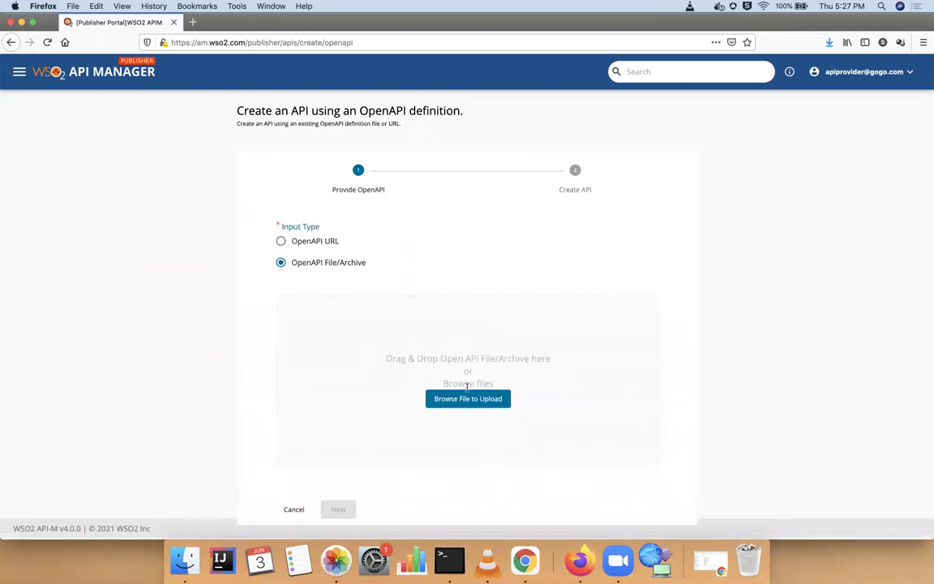
pyautogui.click(466, 401)
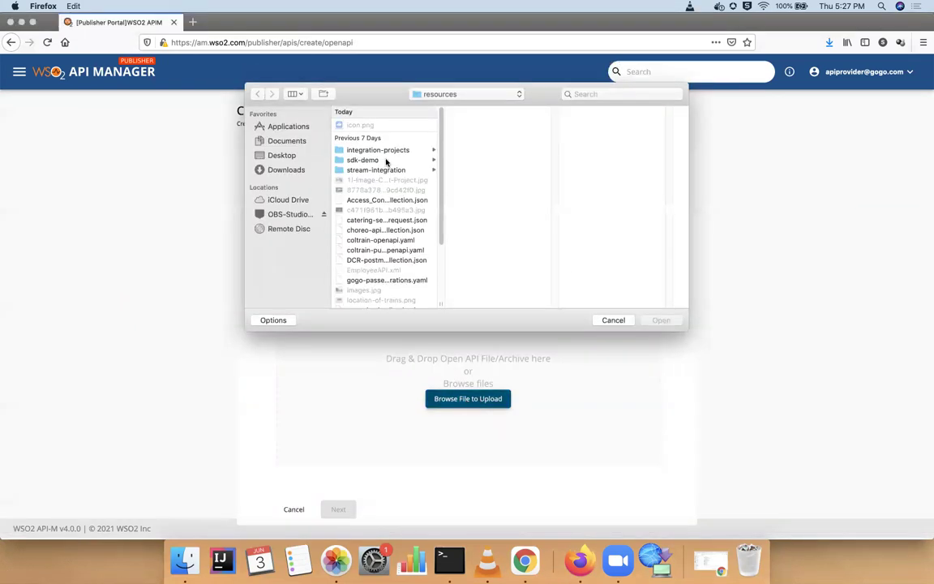
pyautogui.click(381, 240)
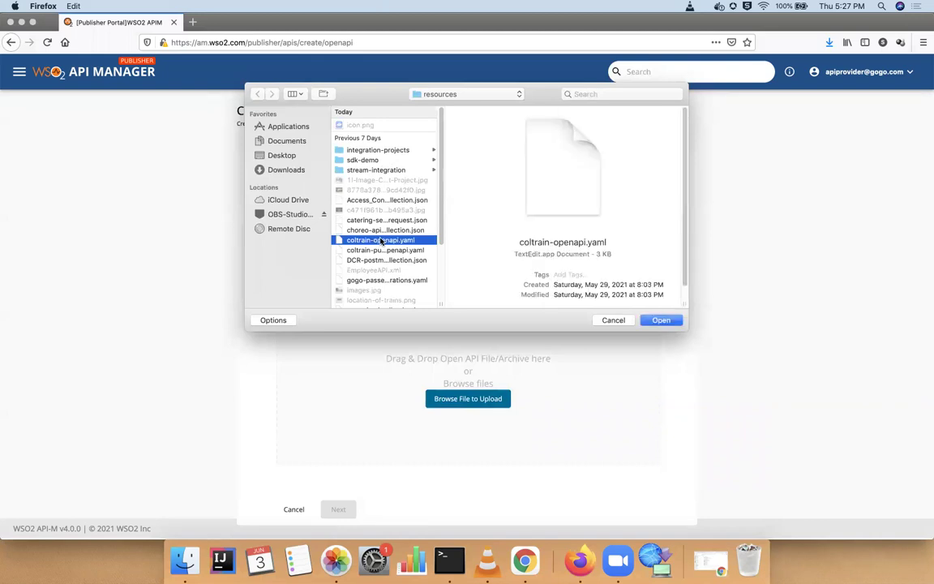
pyautogui.click(671, 320)
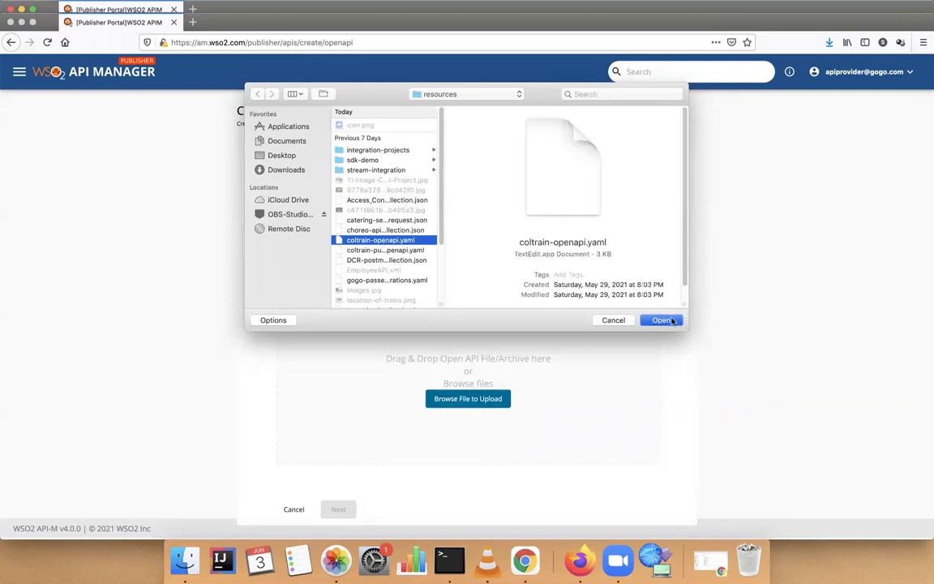
pyautogui.click(339, 376)
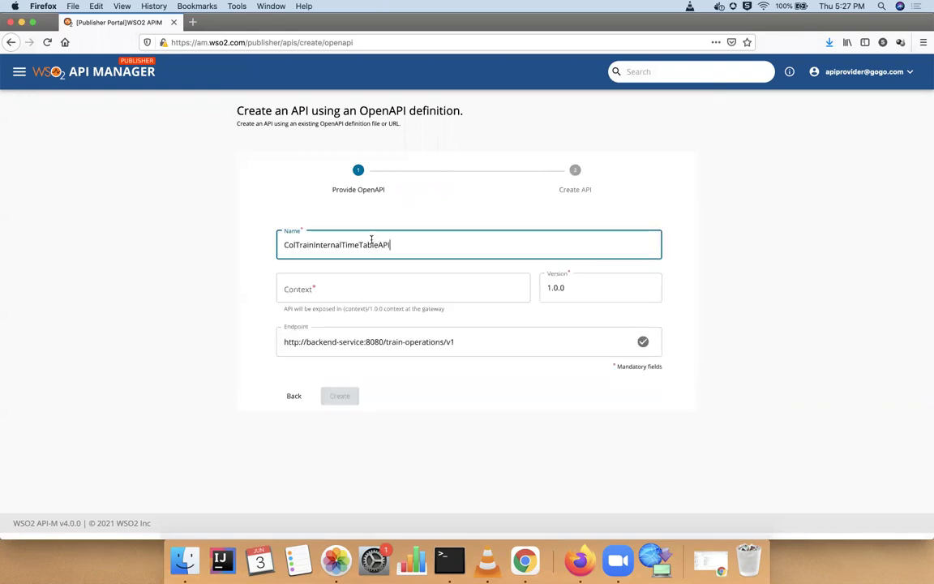
# Name the API Schedules, set its context to schedules, and create it.
pyautogui.doubleClick(372, 245)
pyautogui.write('Schedules')
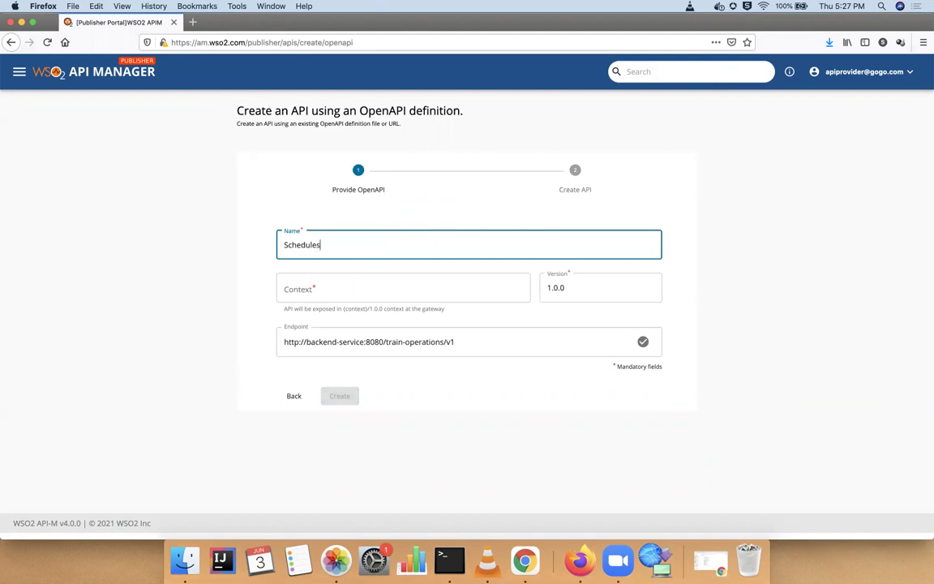
pyautogui.click(403, 288)
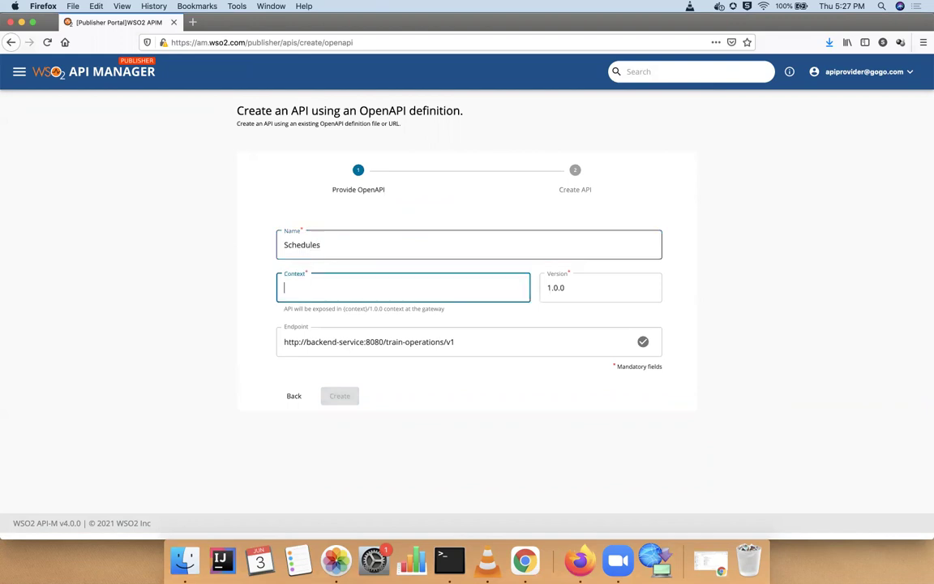
pyautogui.write('schedules')
pyautogui.click(366, 391)
pyautogui.click(347, 394)
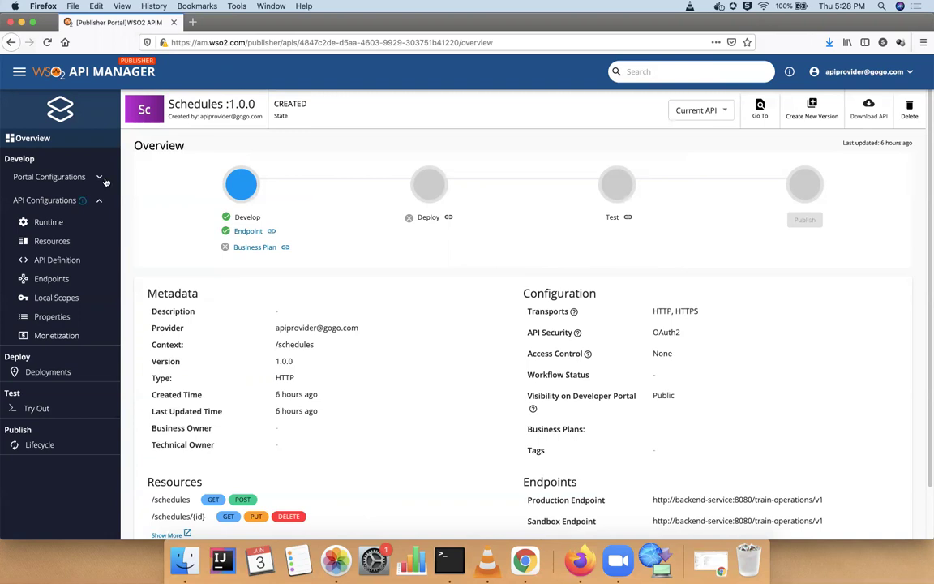
# Upload icon.png as the Schedules API's thumbnail in its basic portal information.
pyautogui.click(71, 201)
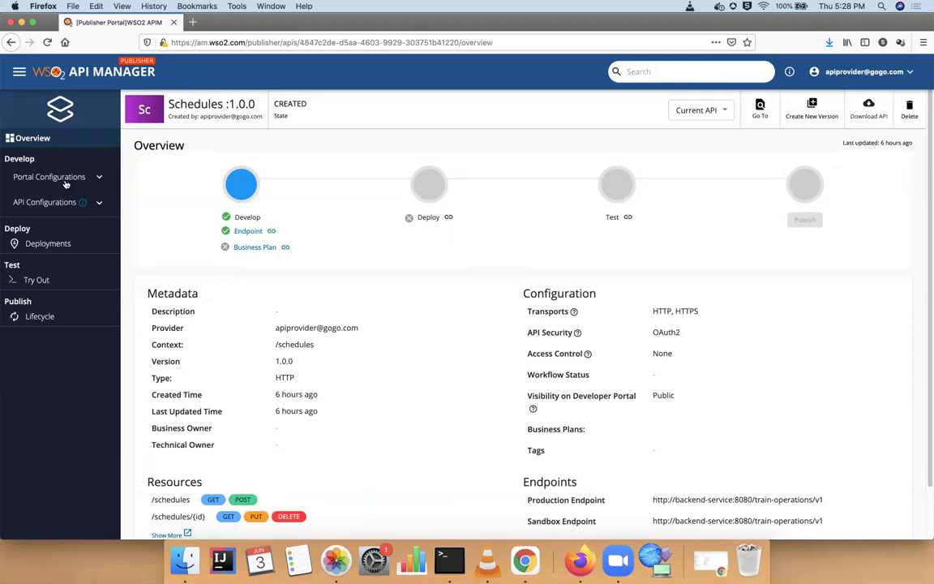
pyautogui.click(65, 178)
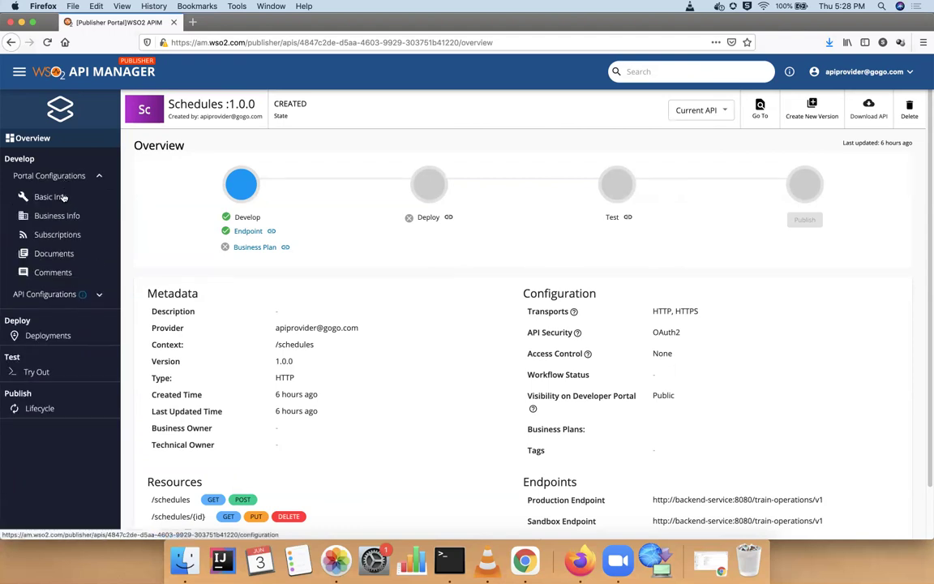
pyautogui.click(61, 197)
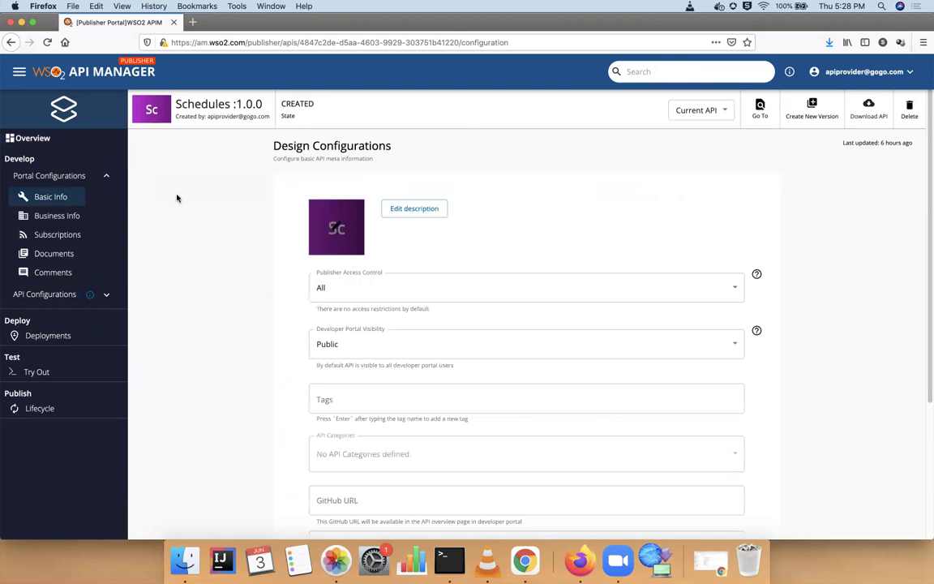
pyautogui.click(325, 225)
pyautogui.click(519, 115)
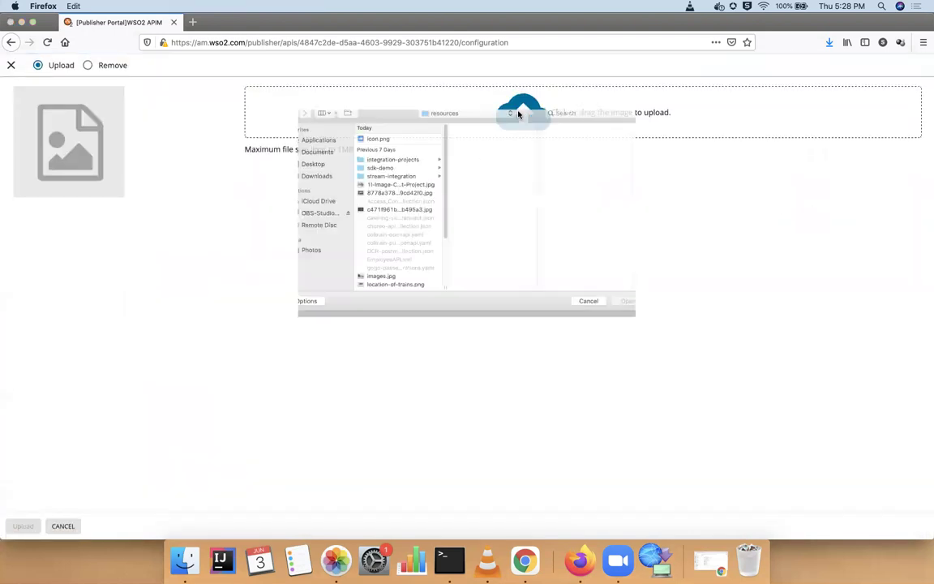
pyautogui.click(362, 125)
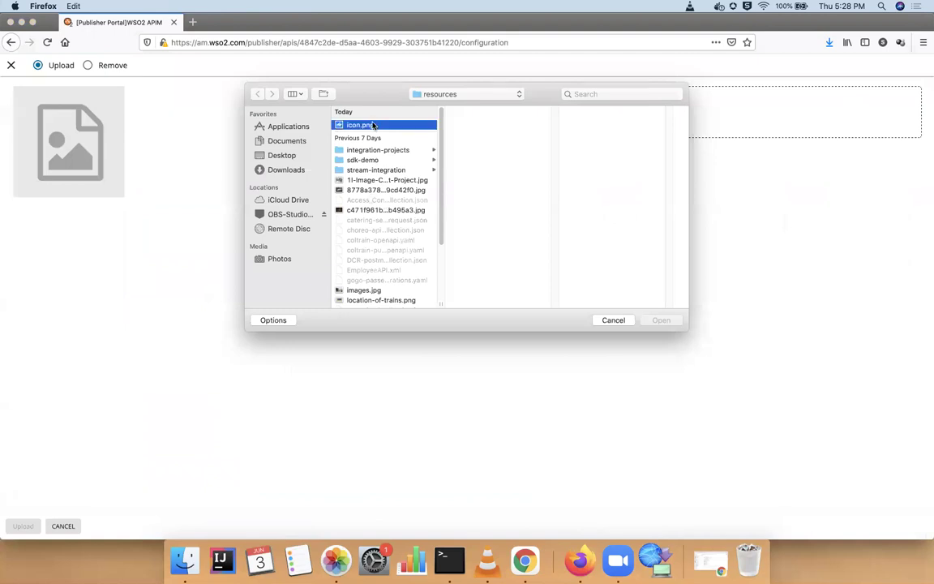
pyautogui.press('Return')
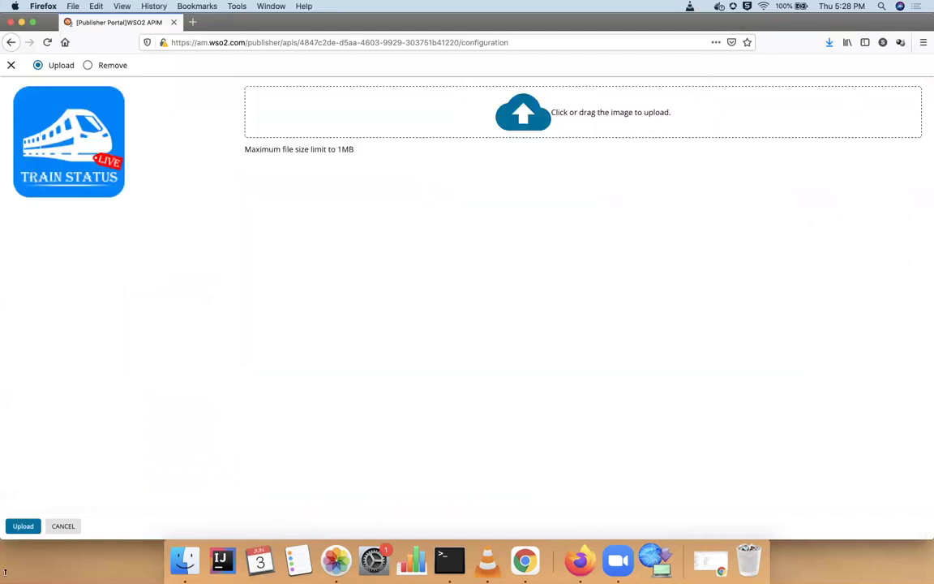
pyautogui.click(23, 526)
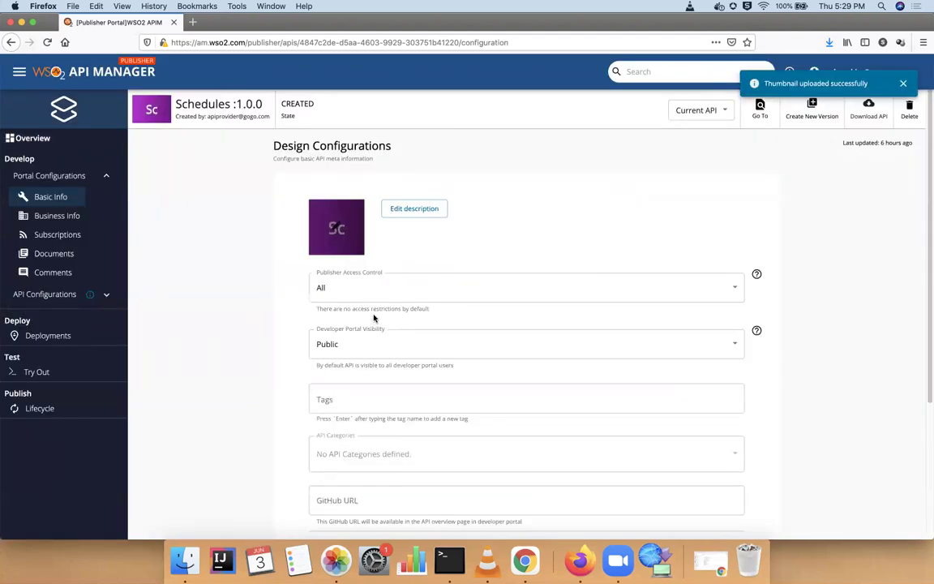
# Review the remaining design configuration fields and the API's business information form.
pyautogui.scroll(-5, 371, 315)
pyautogui.scroll(5, 254, 277)
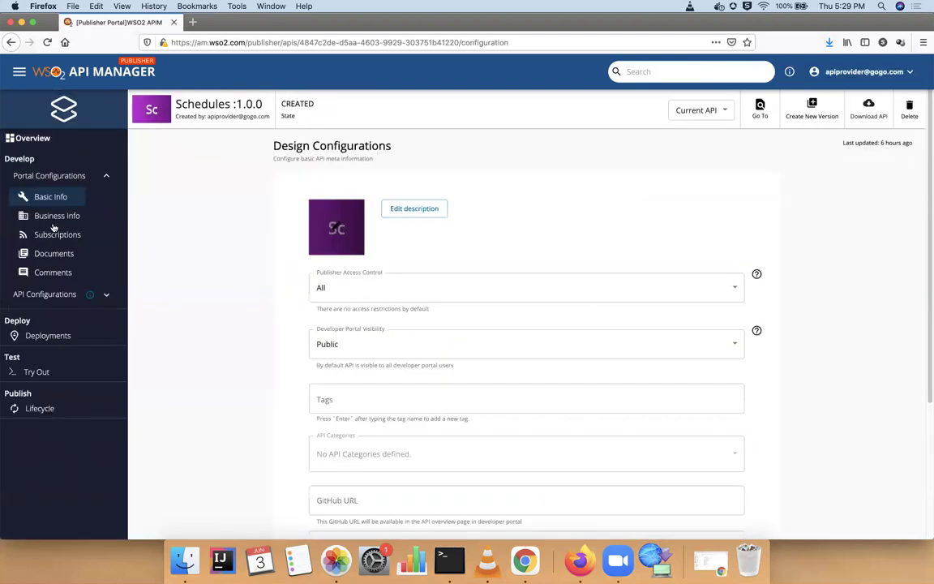
pyautogui.click(53, 217)
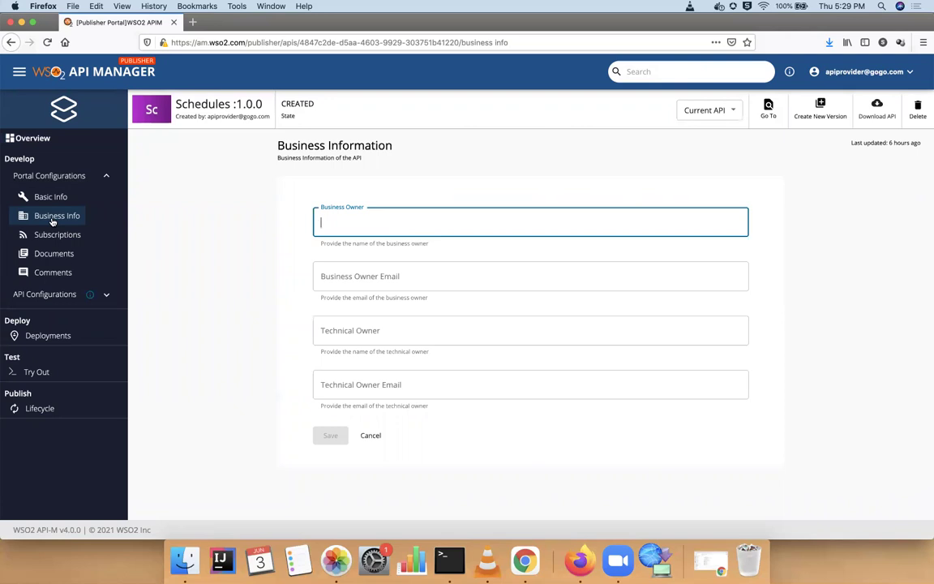
# Attach the Silver, Unlimited and UsageBaseCommercialPlan business plans to the API and save the selection.
pyautogui.click(56, 235)
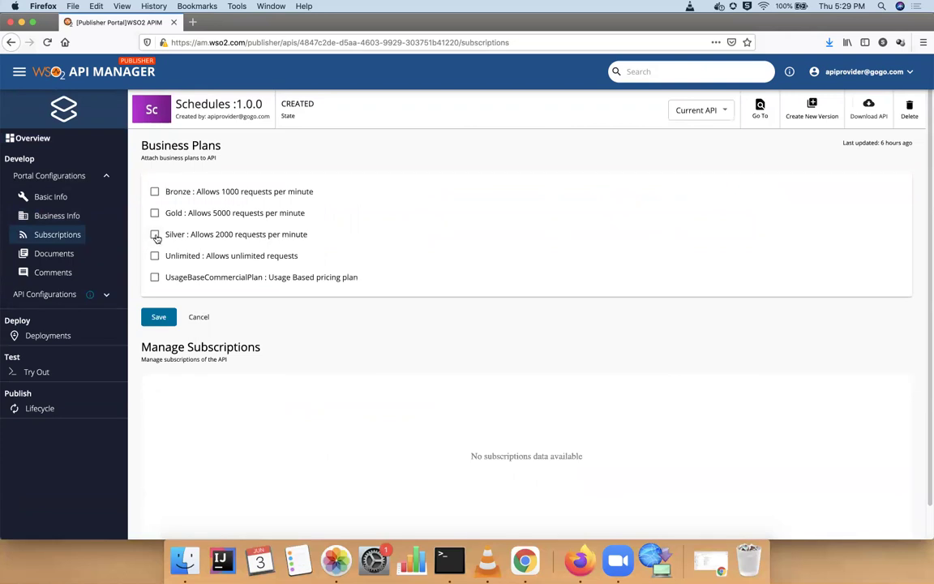
pyautogui.click(155, 235)
pyautogui.click(154, 256)
pyautogui.click(155, 277)
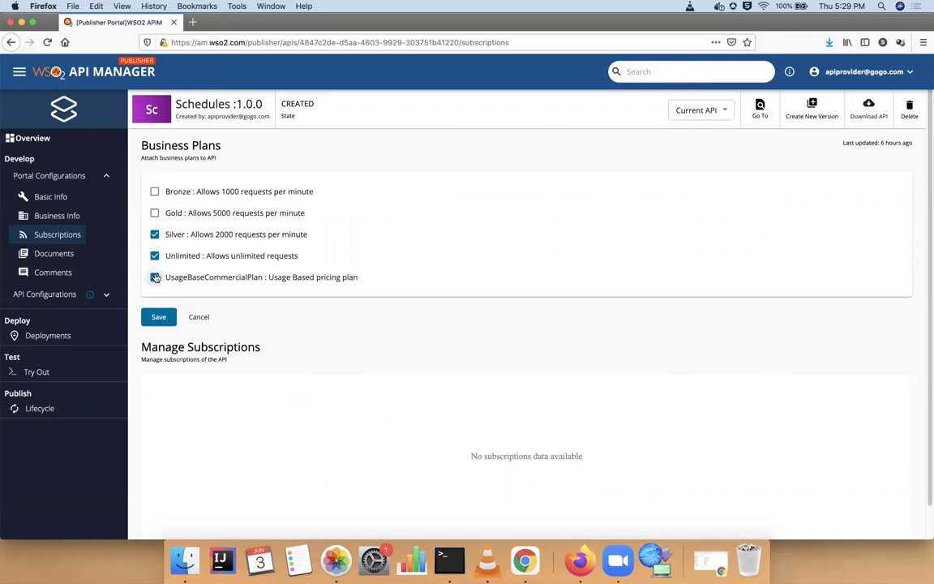
pyautogui.click(160, 317)
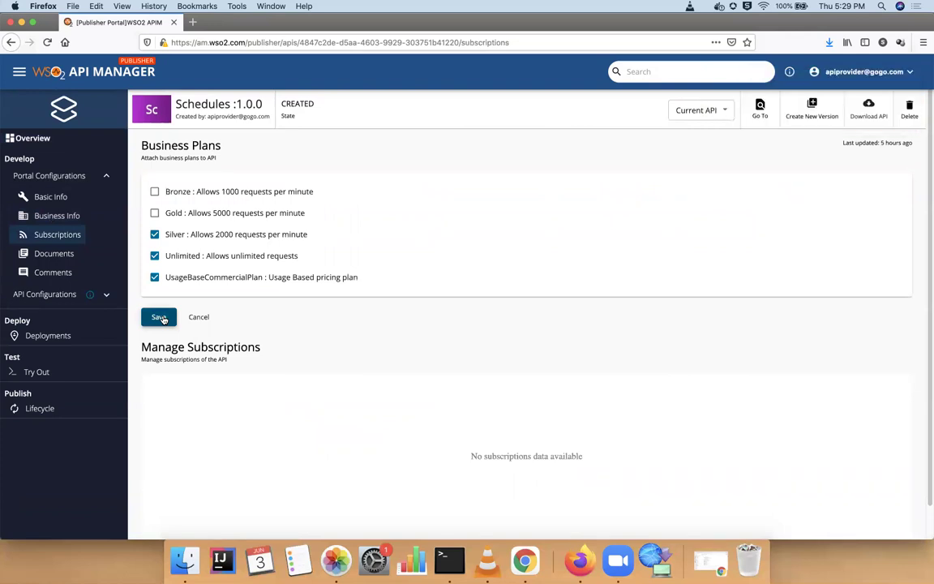
# Look through the API's documents page, the form for adding a new document, and the comments page.
pyautogui.click(67, 255)
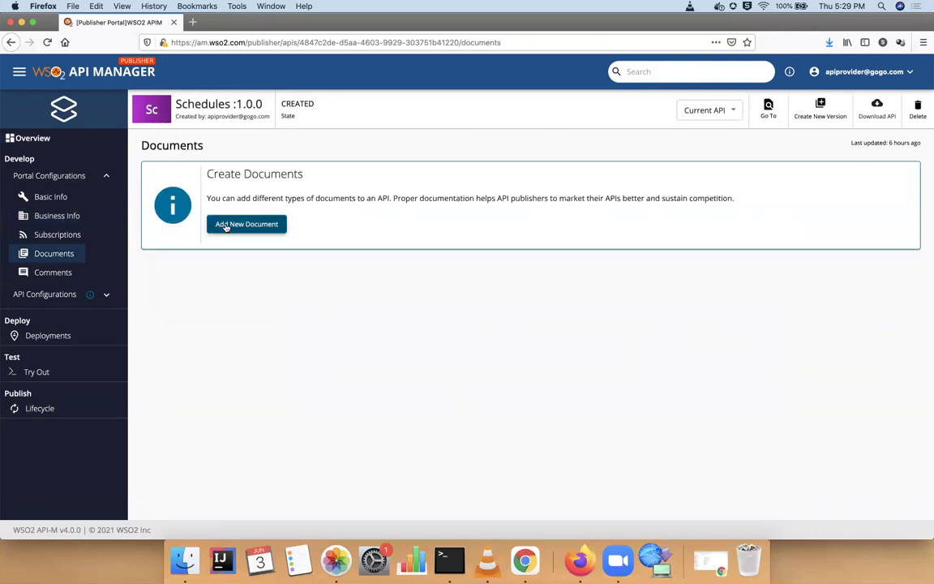
pyautogui.click(216, 167)
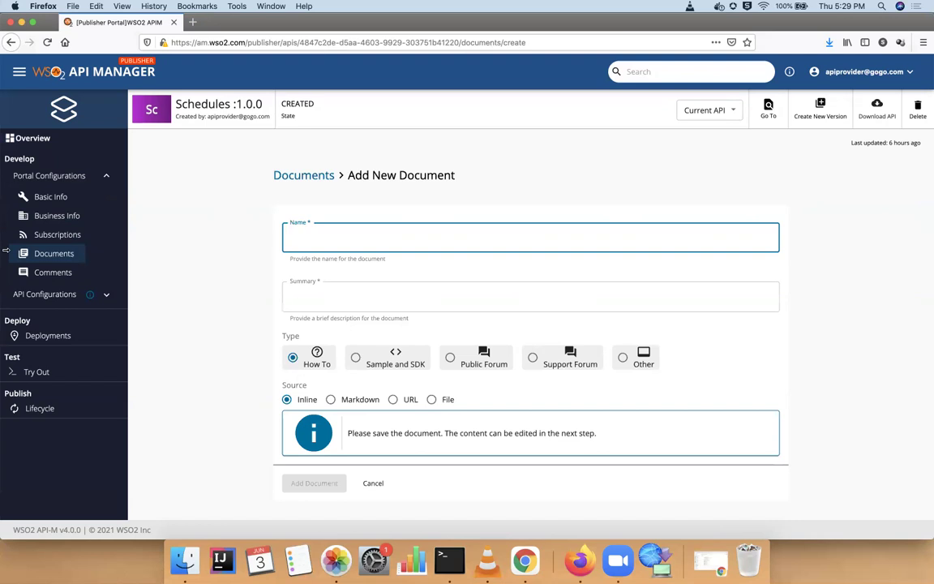
pyautogui.click(41, 273)
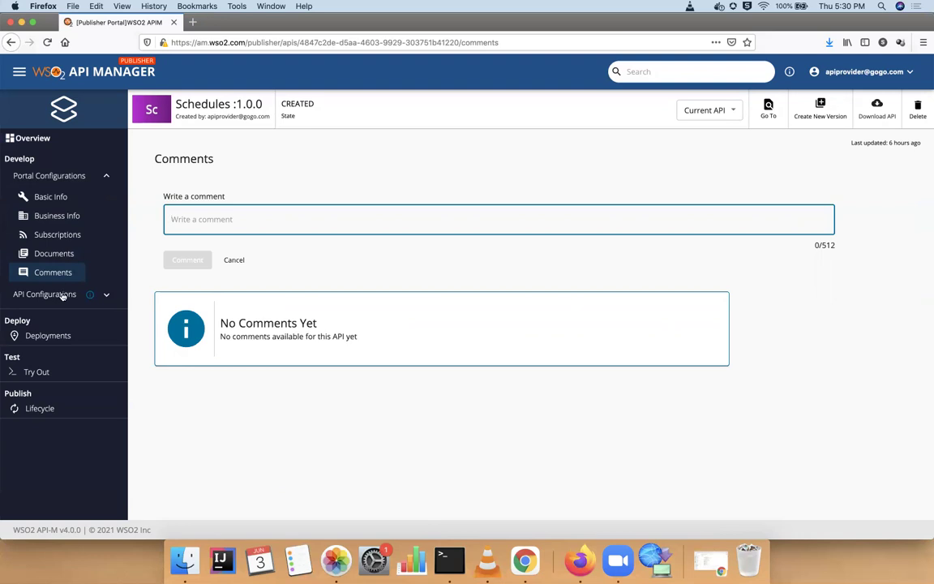
# Examine the API's runtime security settings, switching the key manager configuration to Allow selected and back to Allow all.
pyautogui.click(58, 294)
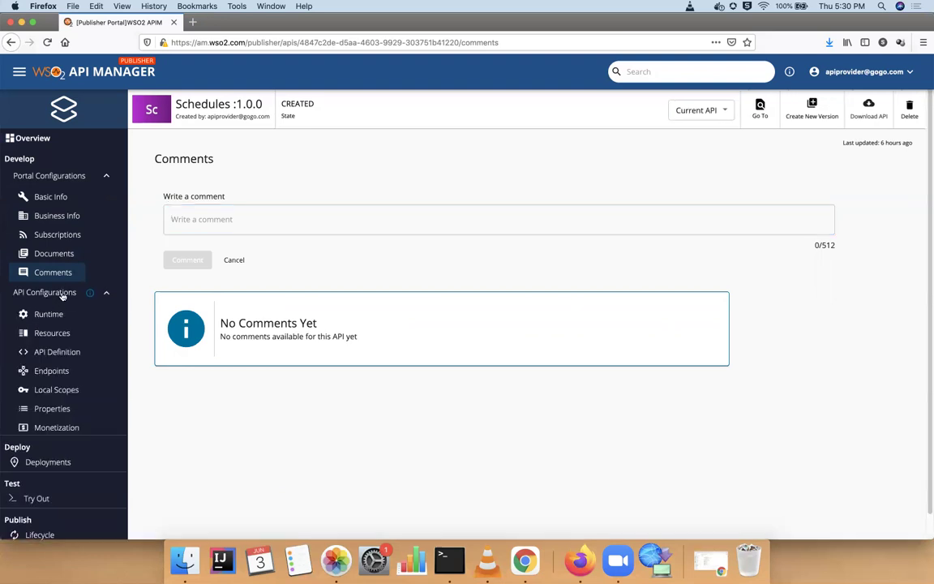
pyautogui.click(71, 176)
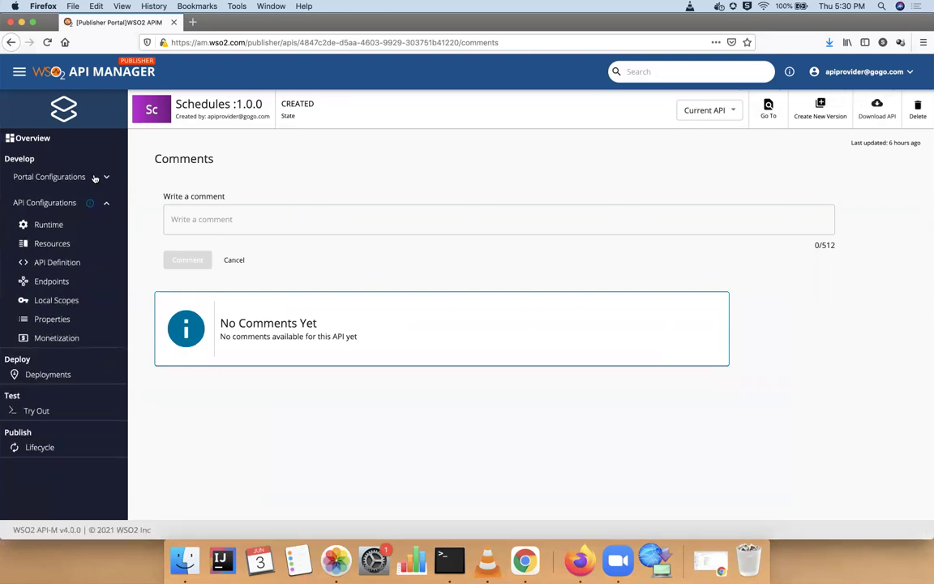
pyautogui.click(54, 223)
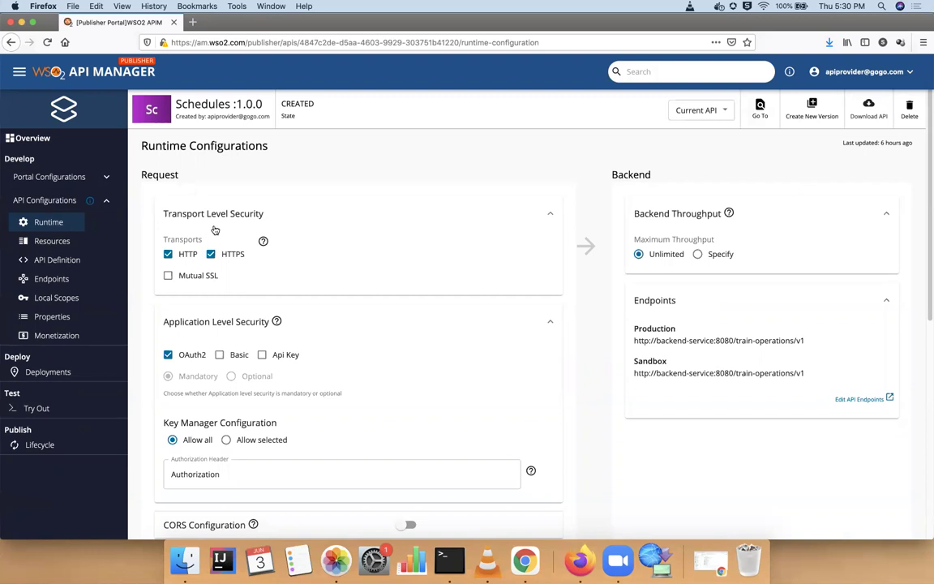
pyautogui.click(199, 208)
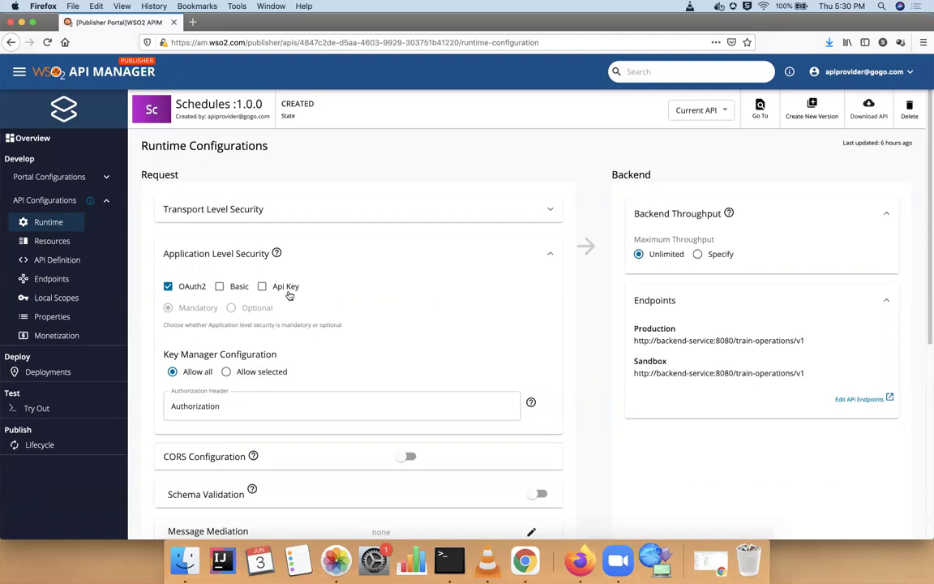
pyautogui.click(227, 372)
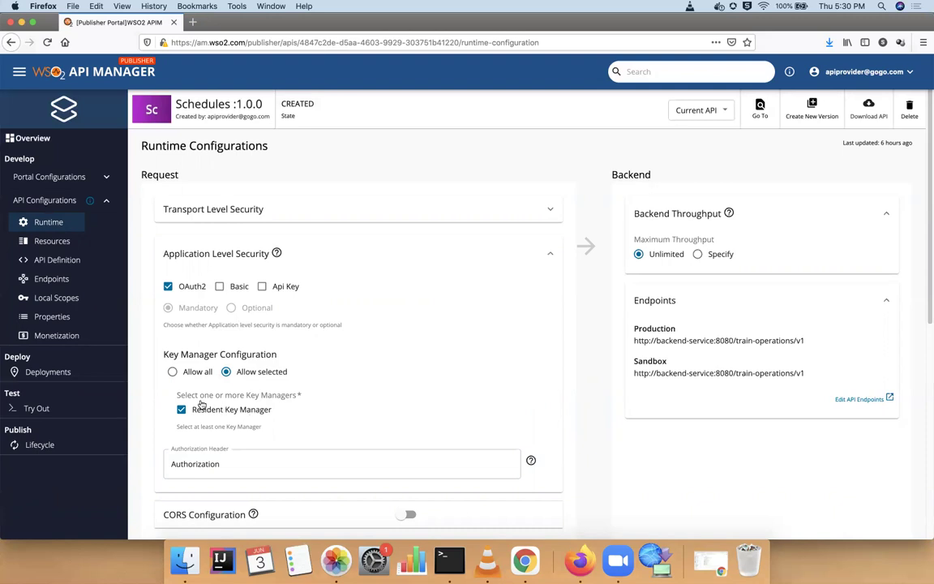
pyautogui.click(173, 372)
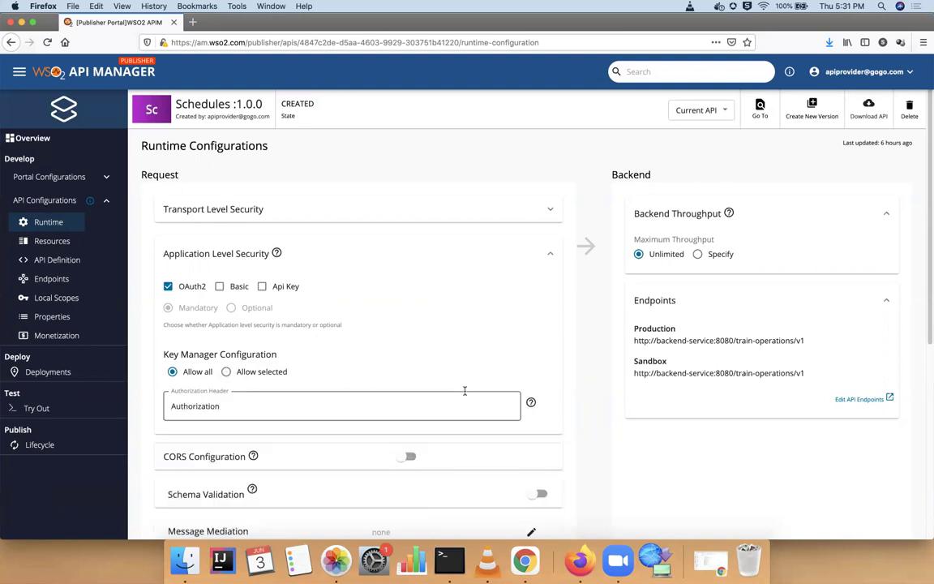
# Enable the CORS configuration for requests to inspect its options, and turn it off again.
pyautogui.scroll(-2, 501, 431)
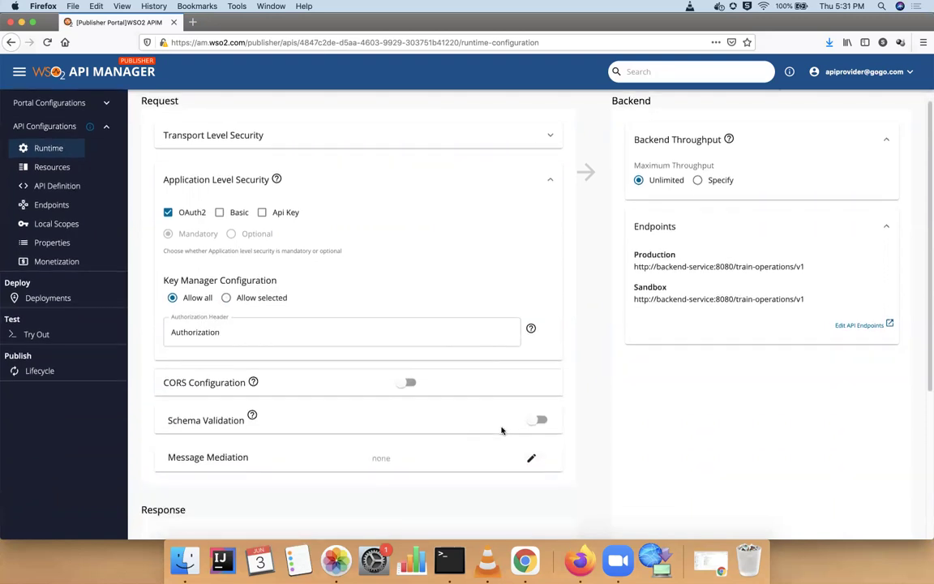
pyautogui.click(550, 179)
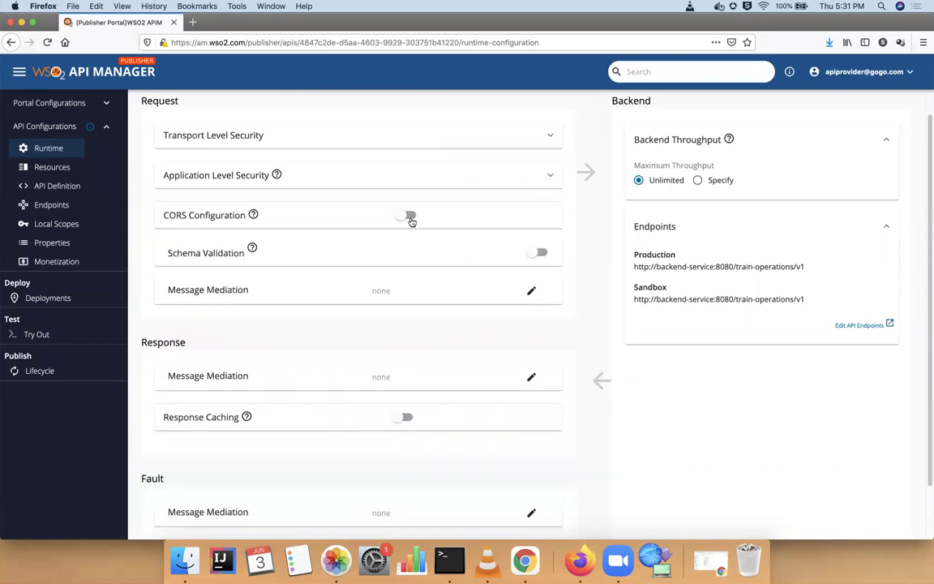
pyautogui.click(411, 217)
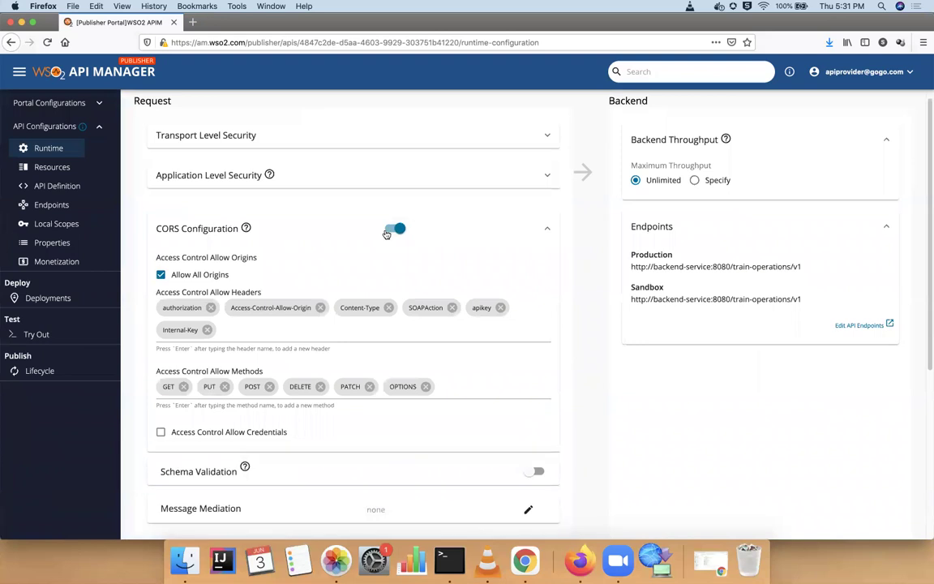
pyautogui.click(393, 230)
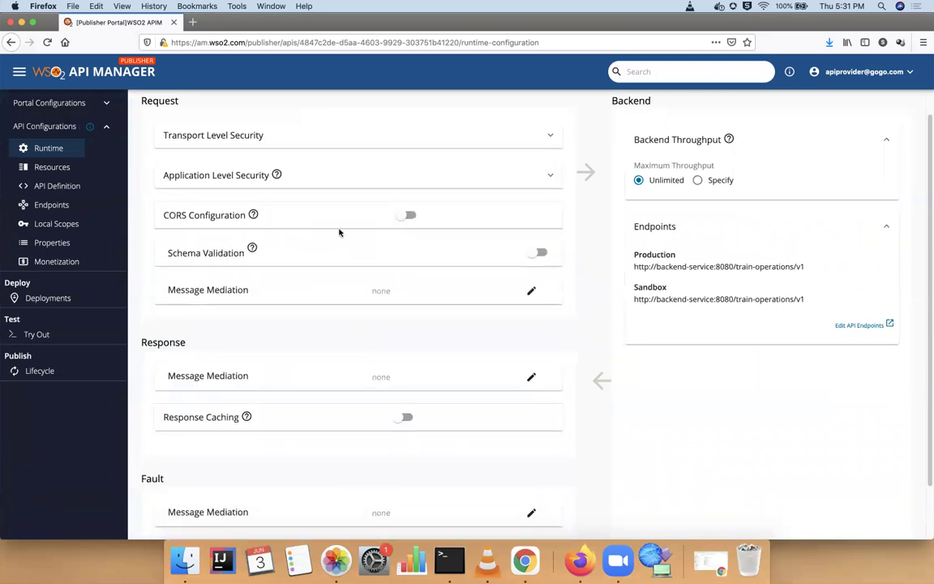
# Enable schema validation for the API's requests and confirm the change.
pyautogui.moveTo(250, 255)
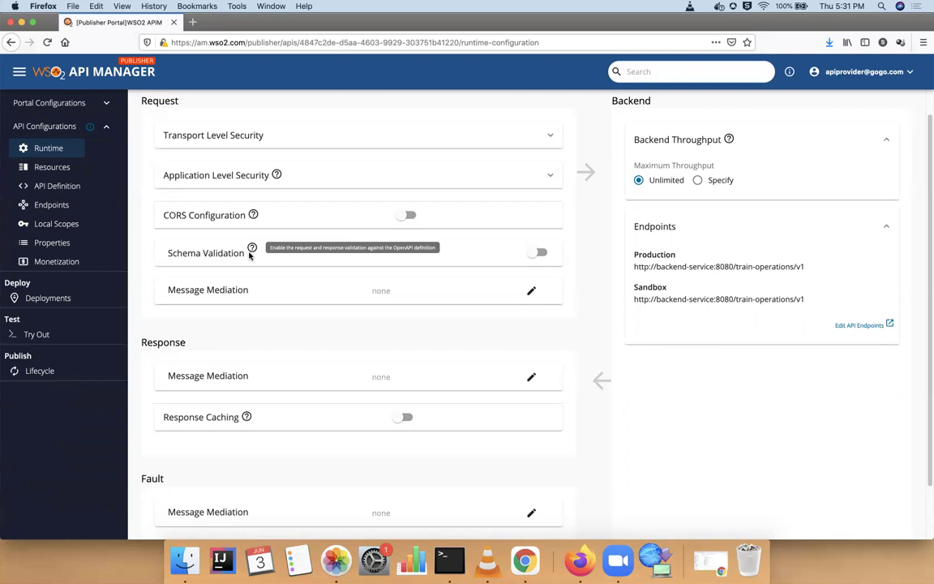
pyautogui.click(544, 253)
pyautogui.click(571, 341)
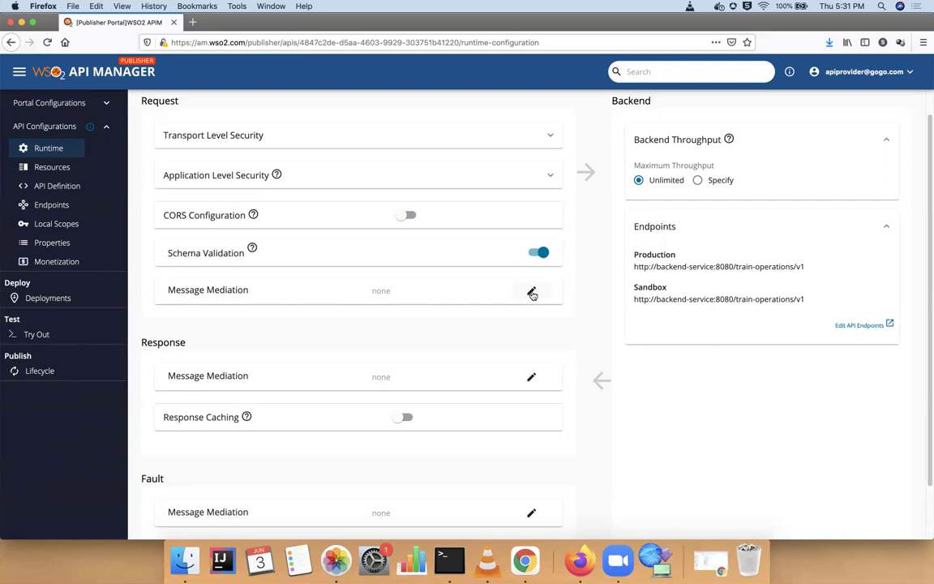
# Set the request message mediation to the common policy json_validator, viewing the policy's XML file in the browser before selecting it.
pyautogui.click(531, 291)
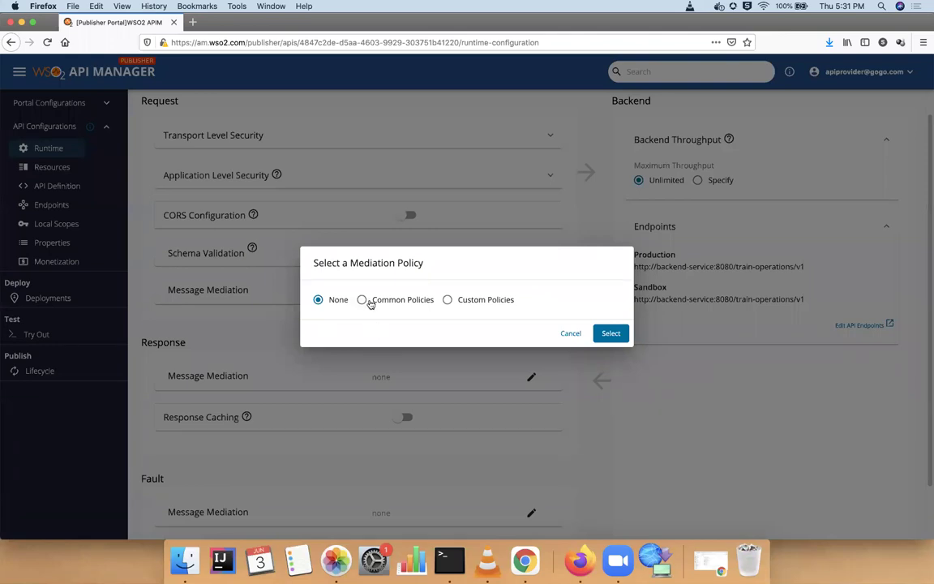
pyautogui.click(362, 300)
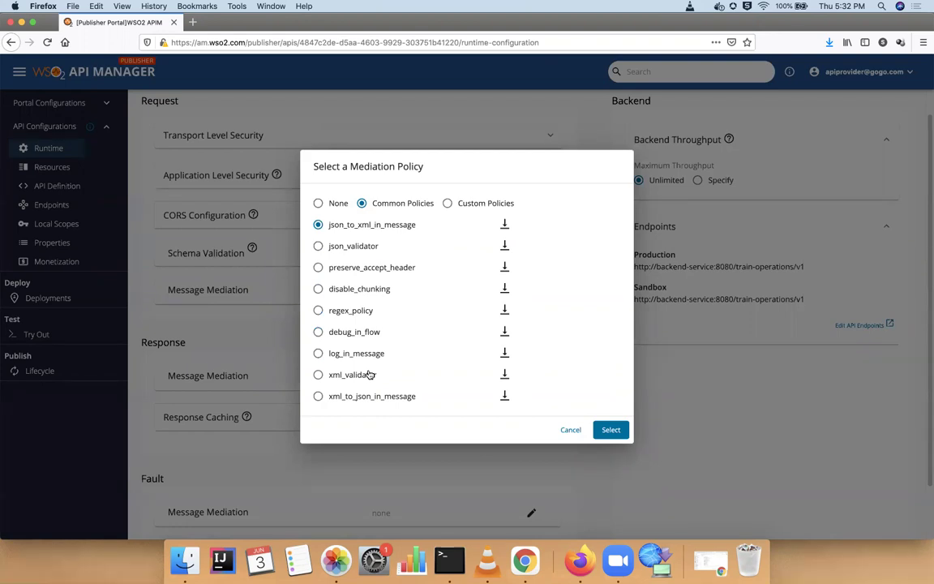
pyautogui.click(318, 246)
pyautogui.click(502, 245)
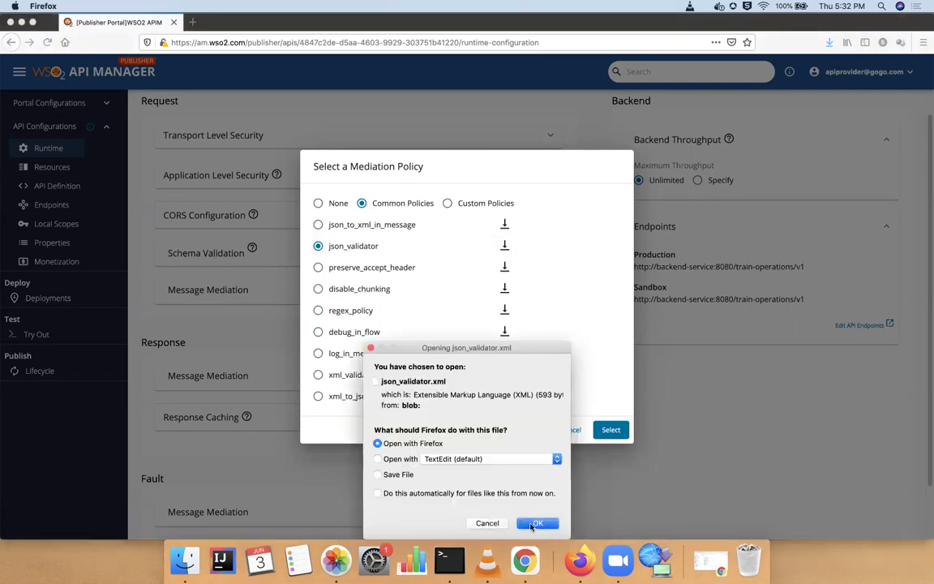
pyautogui.click(536, 522)
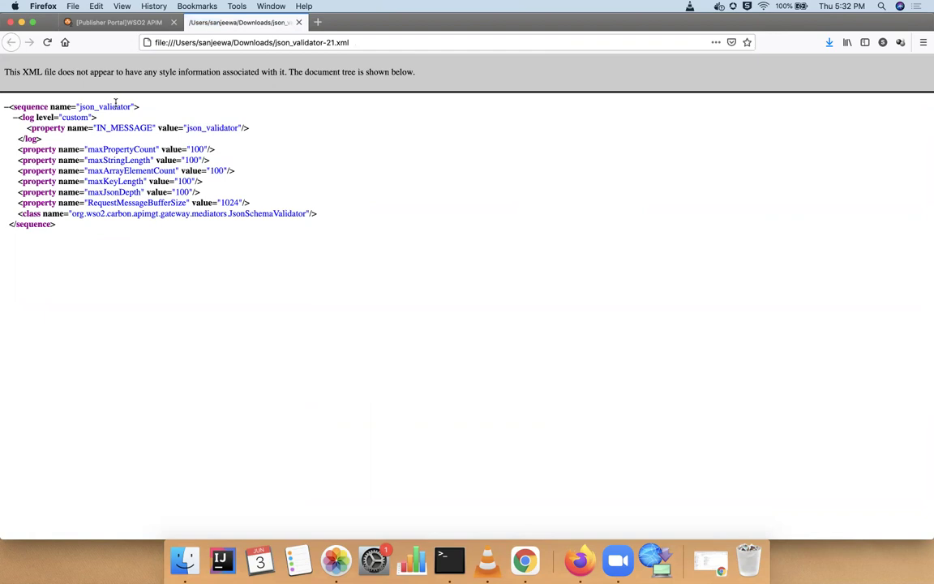
pyautogui.click(299, 23)
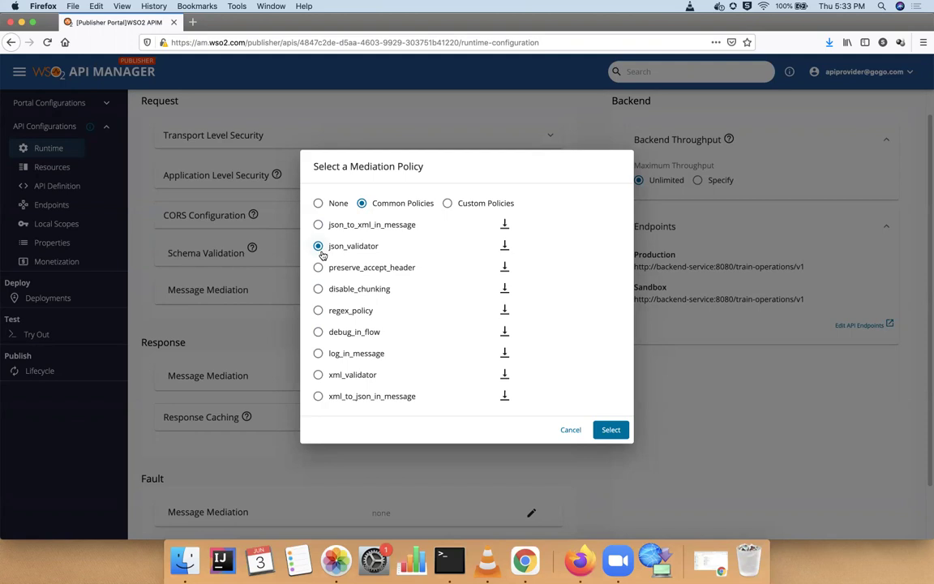
pyautogui.click(610, 429)
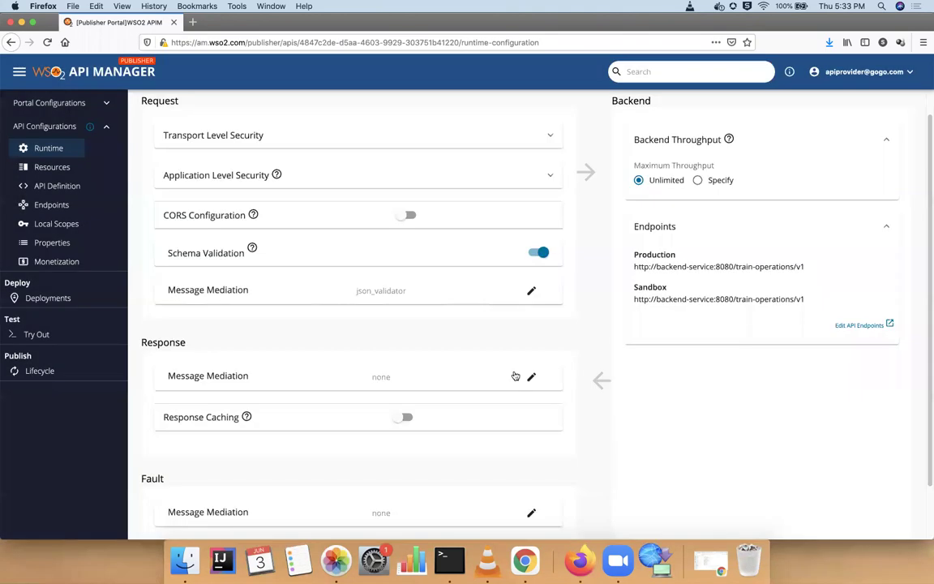
# Examine the common and custom mediation policies offered for the response flow without selecting one.
pyautogui.scroll(-2, 350, 369)
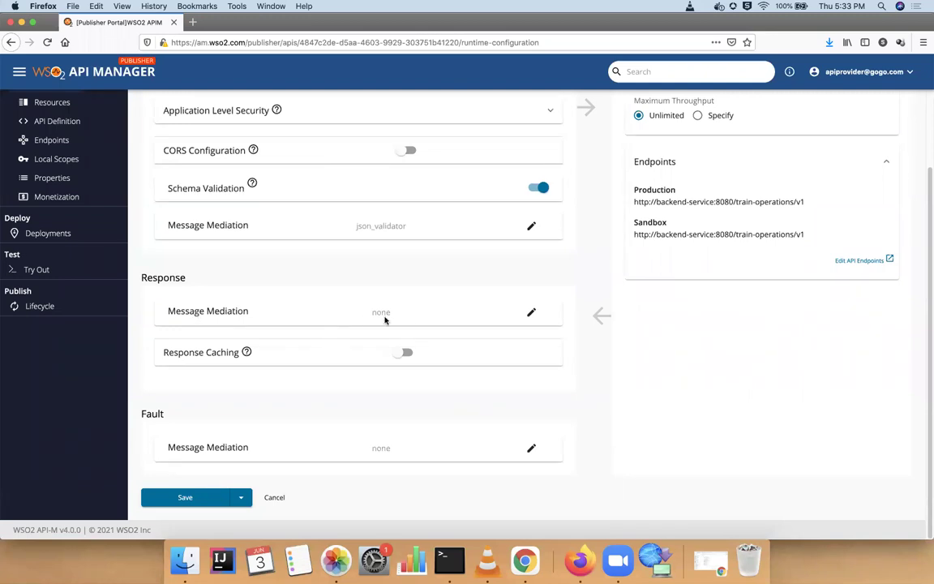
pyautogui.click(531, 312)
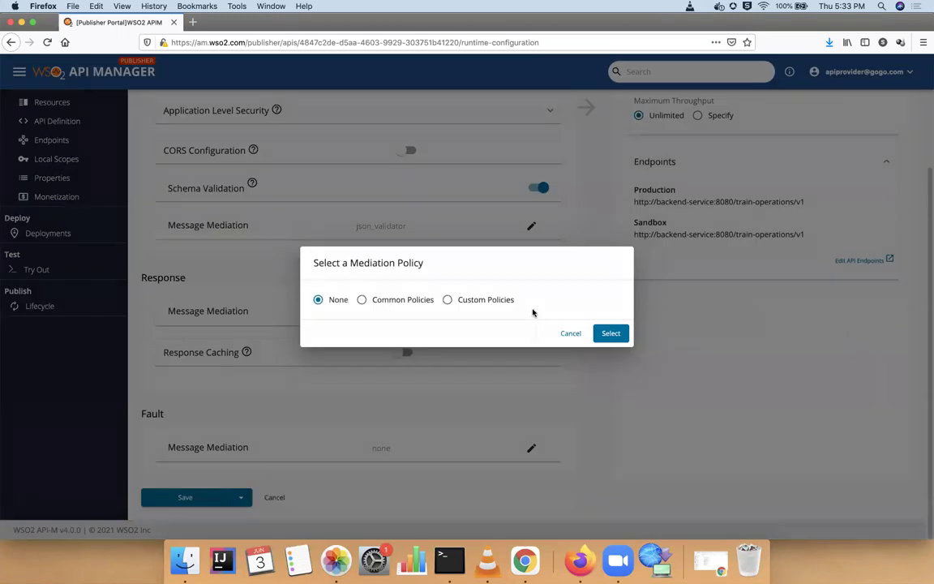
pyautogui.click(380, 301)
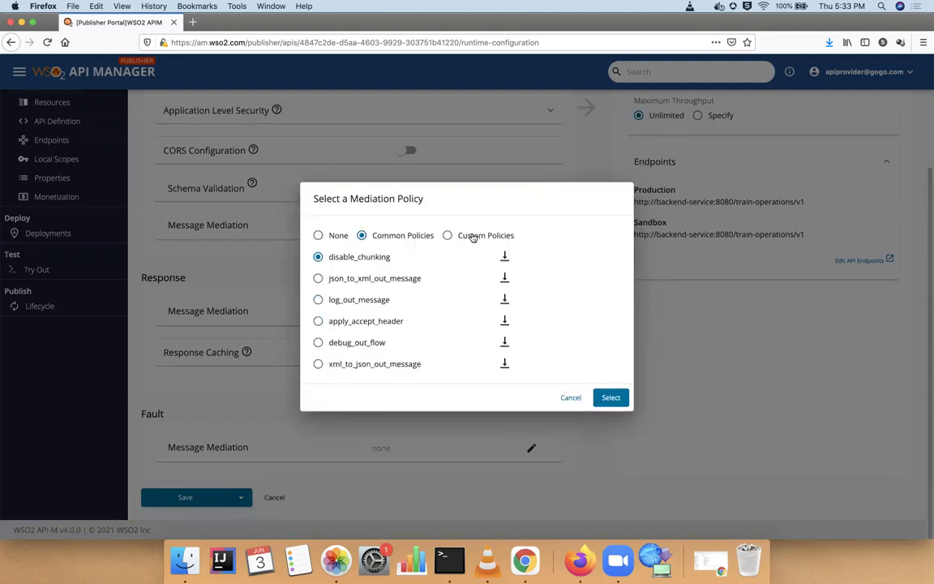
pyautogui.click(473, 236)
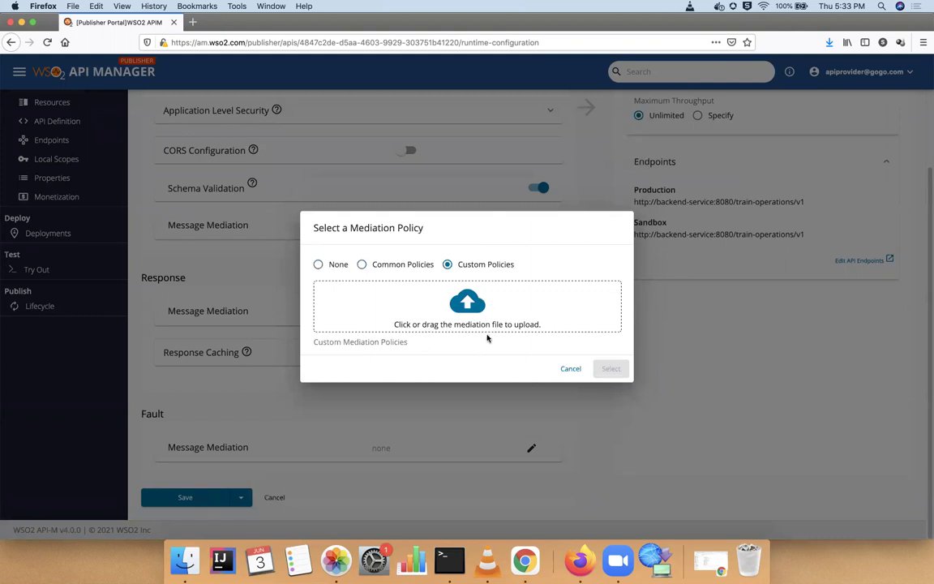
pyautogui.click(570, 369)
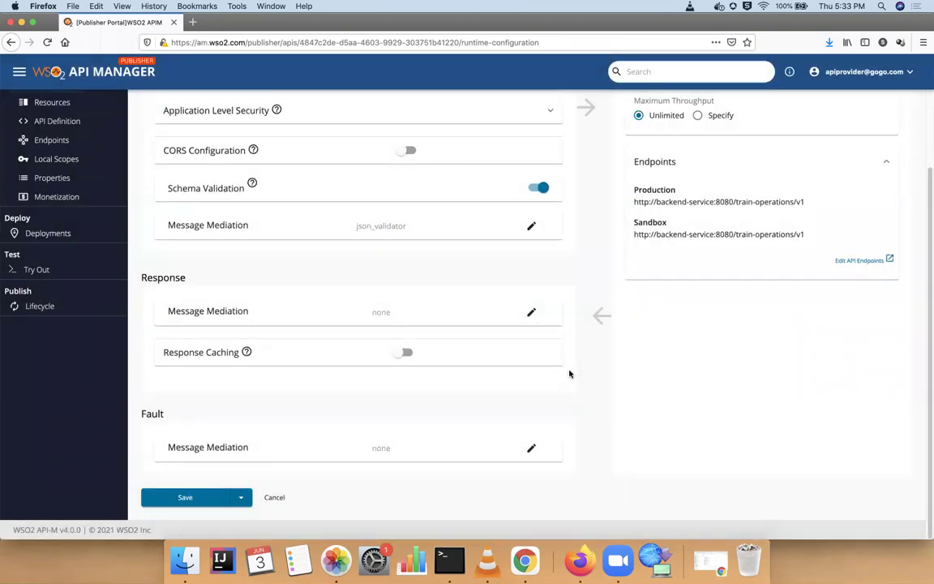
# Enable response caching, edit its cache timeout, and collapse the caching settings.
pyautogui.click(406, 355)
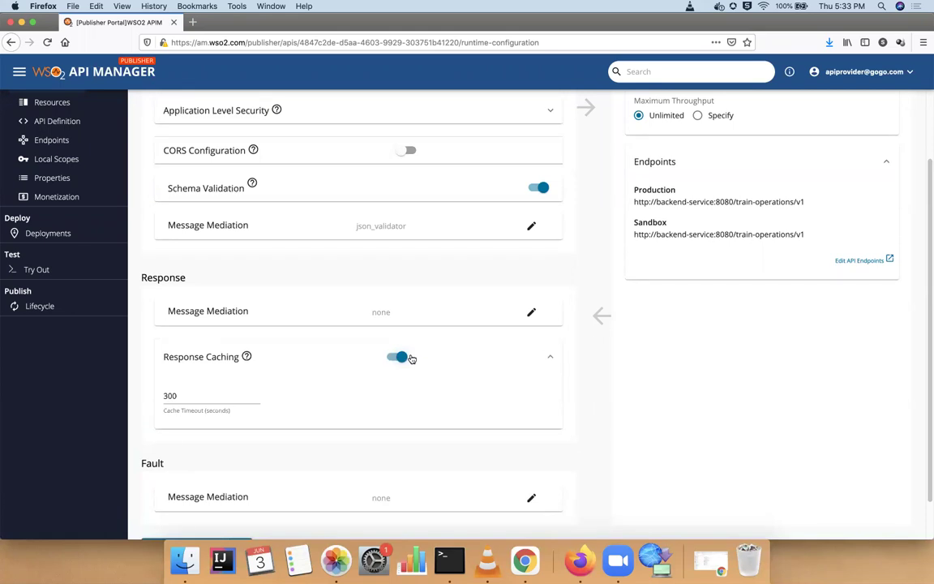
pyautogui.click(206, 397)
pyautogui.write('0')
pyautogui.click(549, 358)
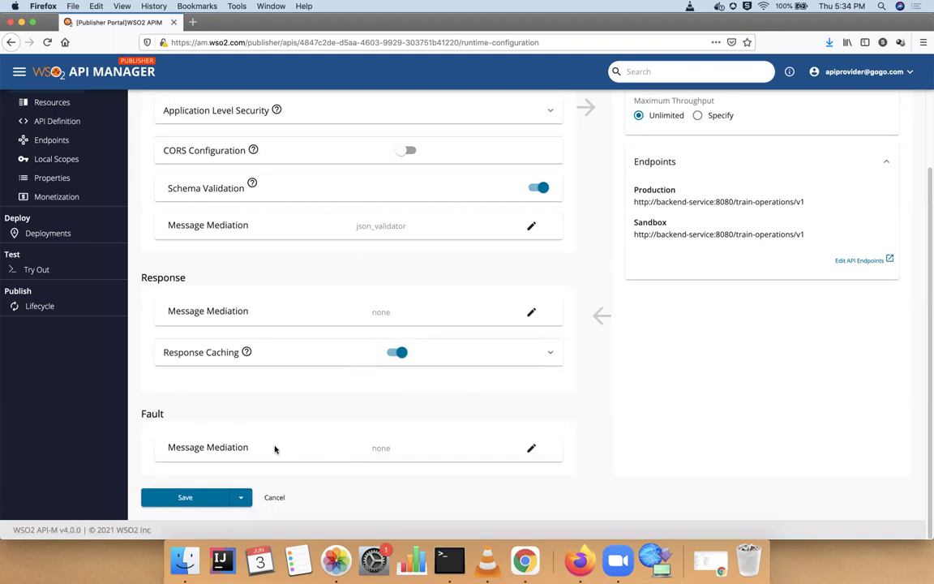
# Check the mediation policy choices for the fault flow and leave without selecting one.
pyautogui.click(533, 449)
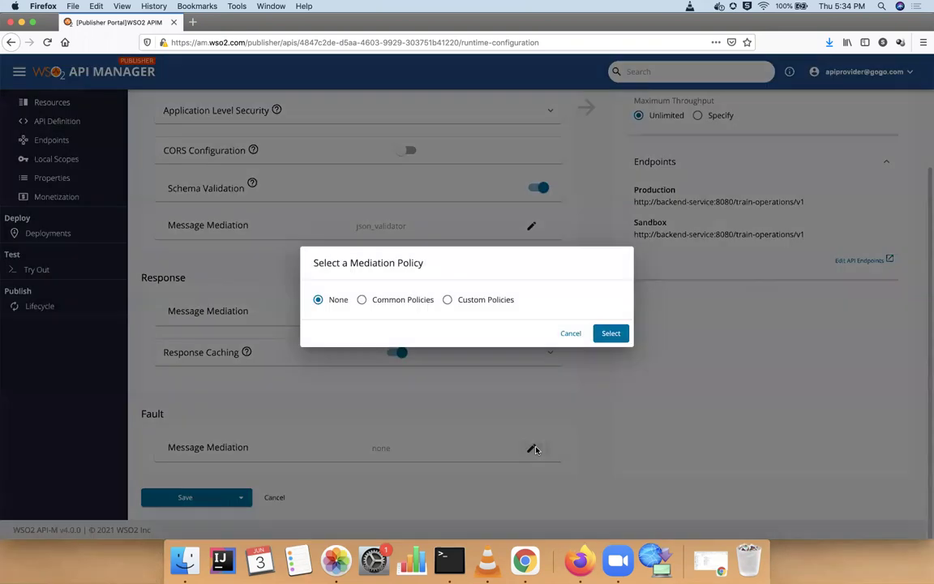
pyautogui.click(570, 334)
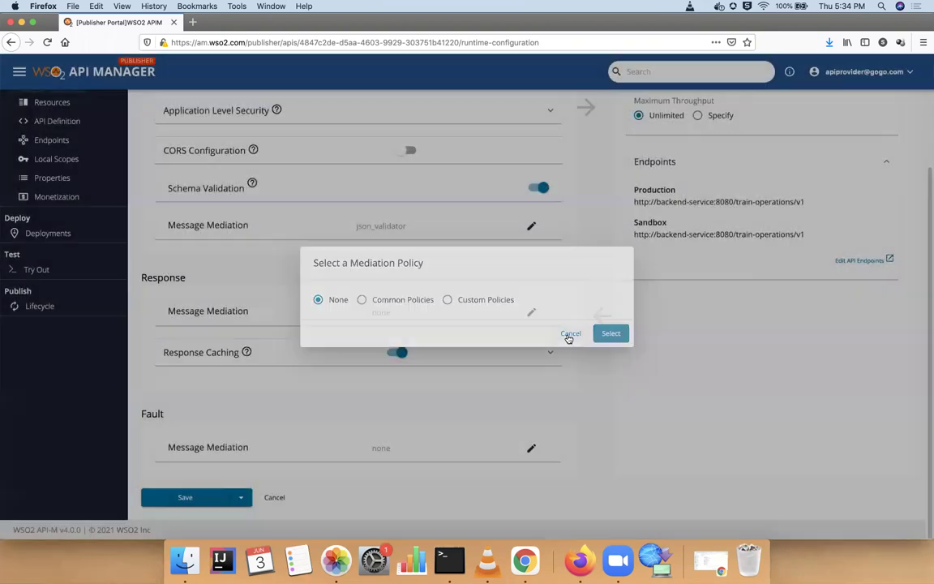
pyautogui.scroll(5, 43, 235)
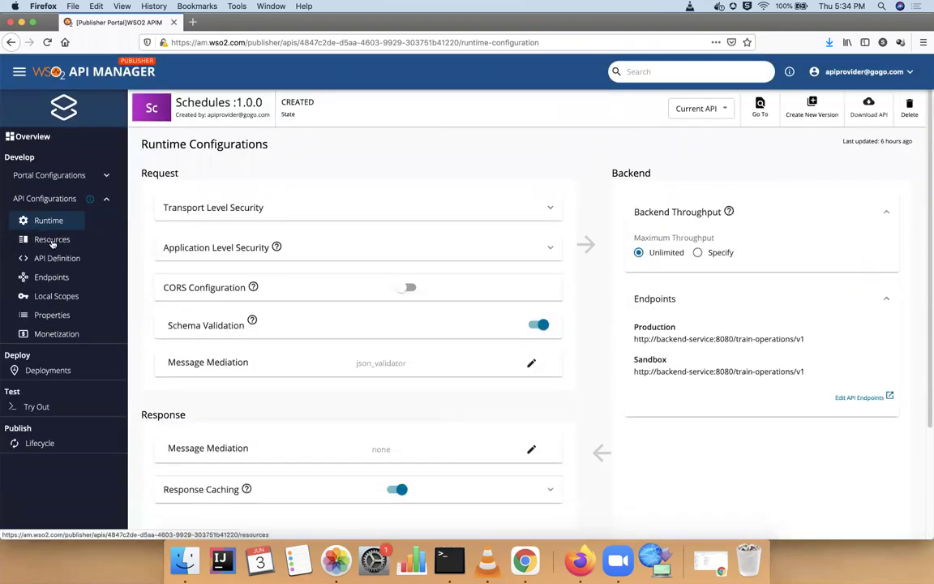
# Examine the GET /schedules operation's settings on the resources page, switching its security off and back on.
pyautogui.click(52, 240)
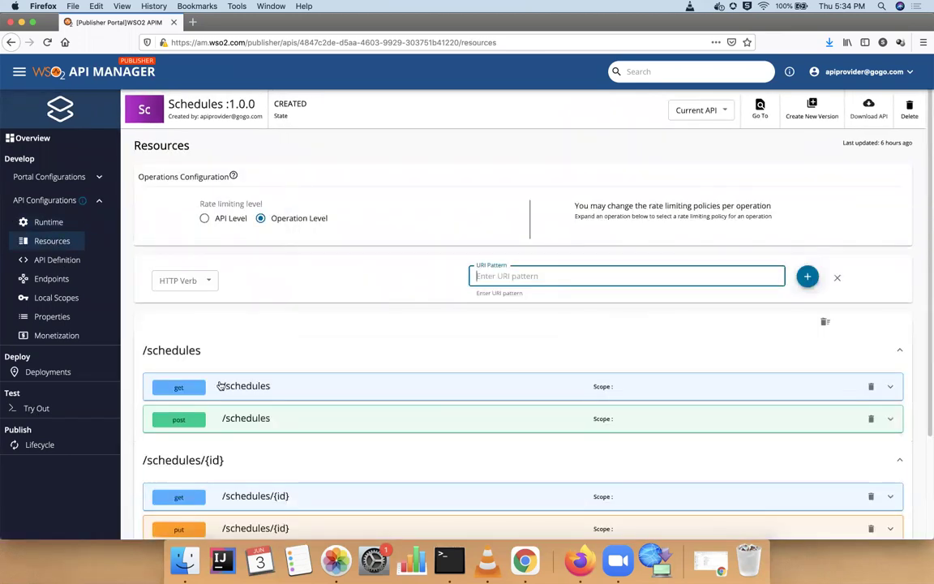
pyautogui.click(219, 387)
pyautogui.scroll(-5, 219, 386)
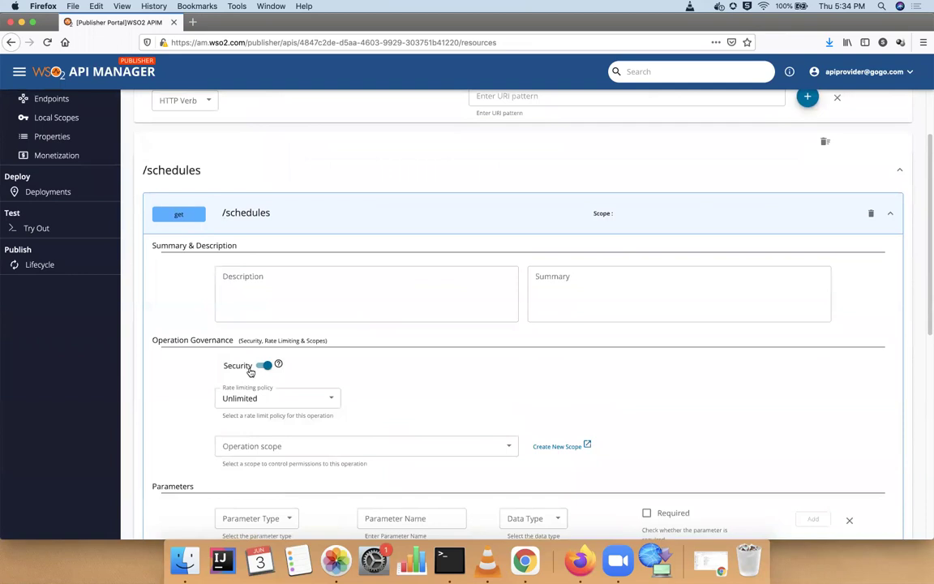
pyautogui.click(261, 366)
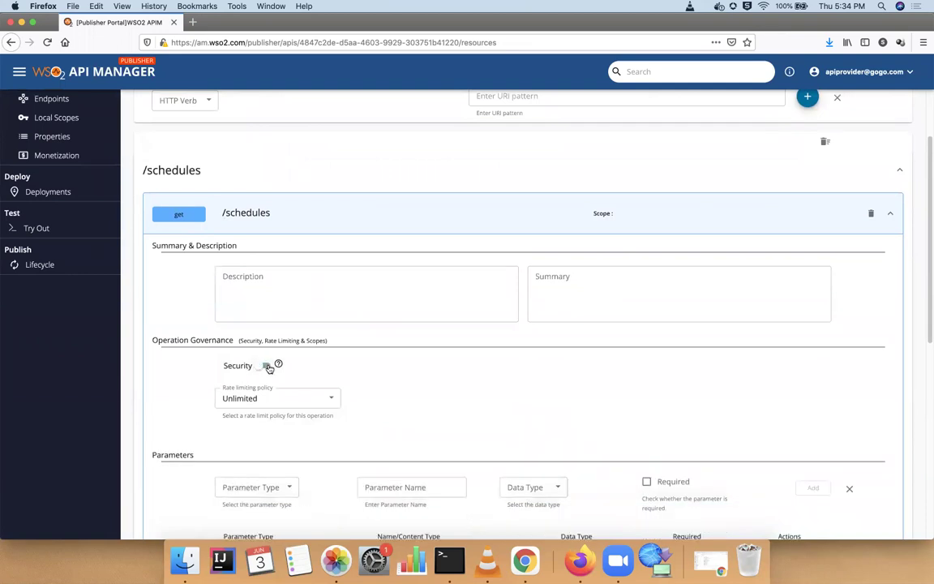
pyautogui.click(266, 366)
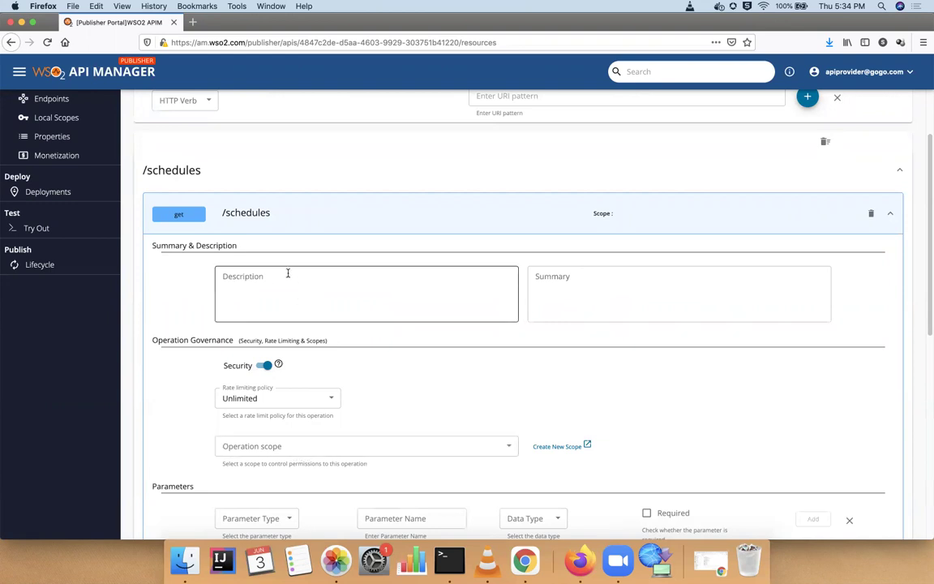
pyautogui.scroll(3, 126, 238)
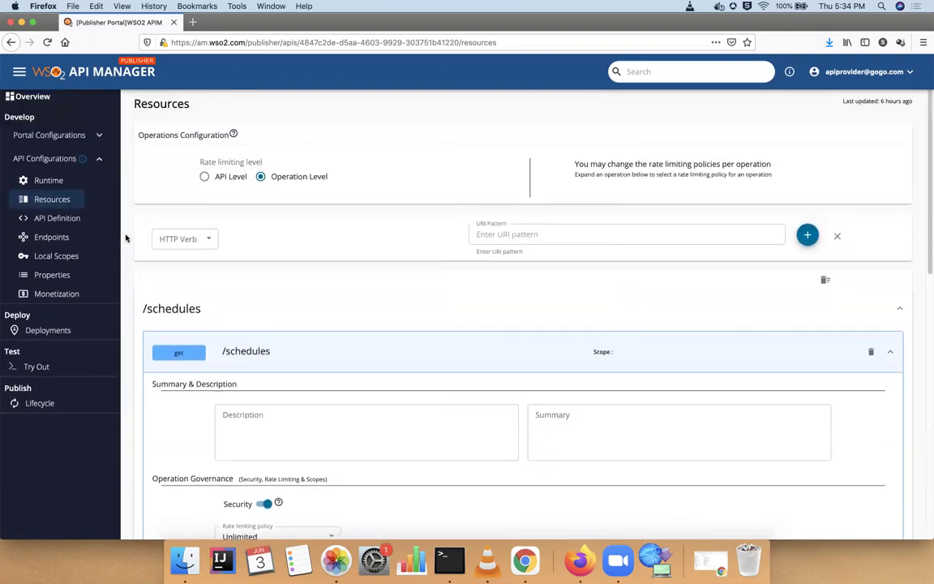
# Review the API definition source and the advanced configurations of the production endpoint.
pyautogui.click(72, 217)
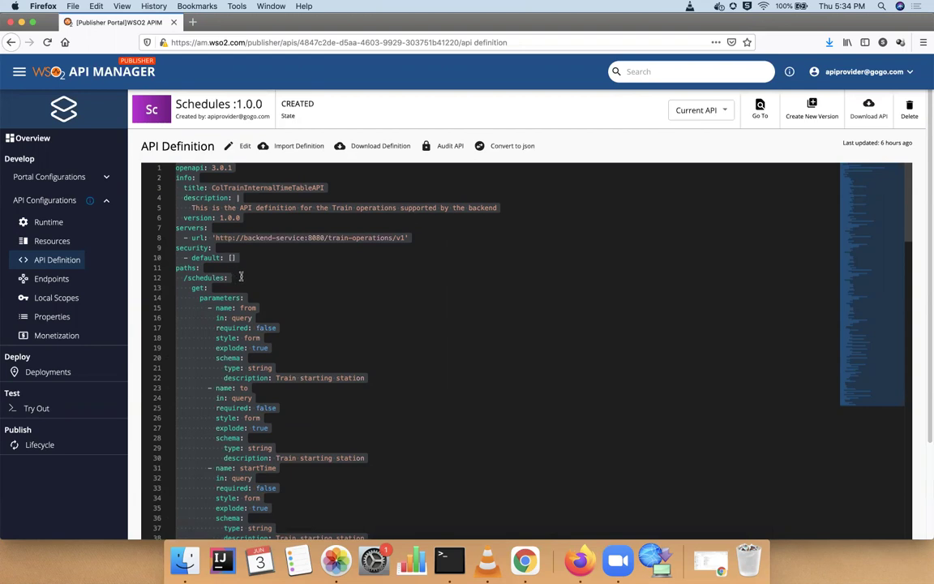
pyautogui.click(53, 282)
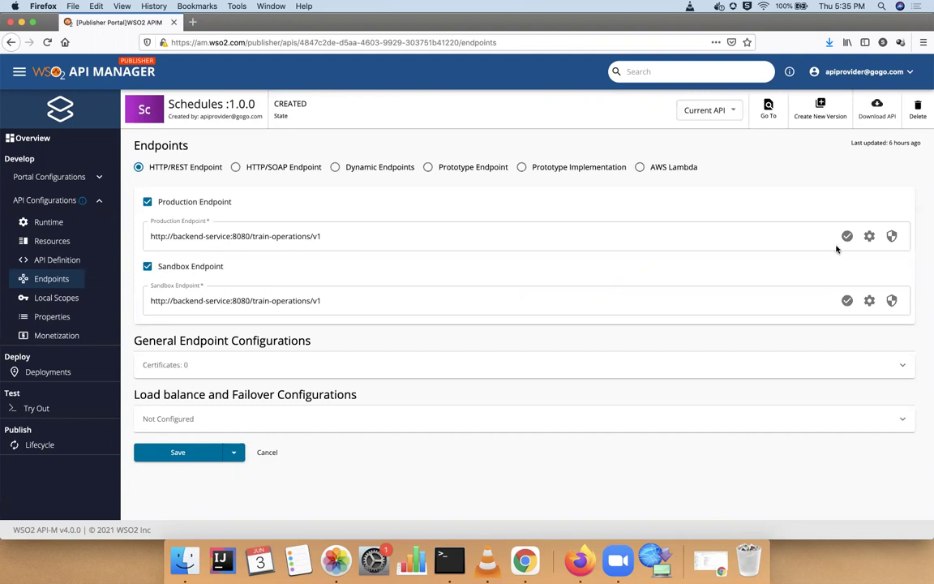
pyautogui.click(870, 236)
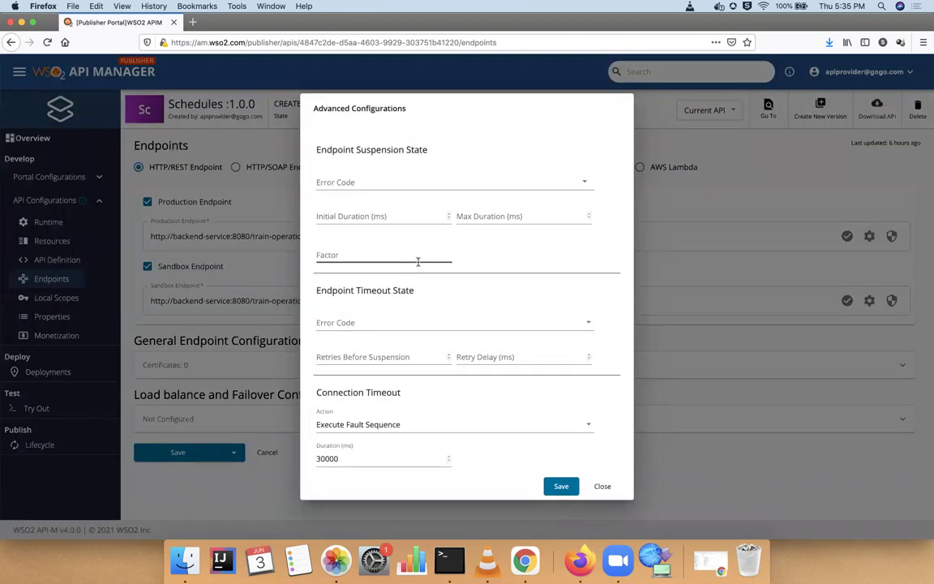
pyautogui.click(602, 486)
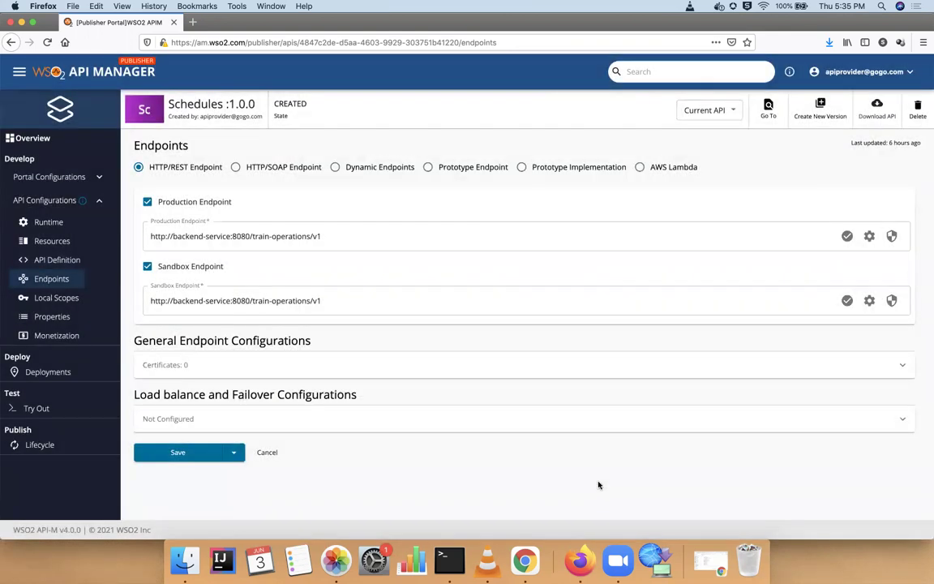
# Examine the endpoint certificate options and the load balance and failover configurations.
pyautogui.click(246, 369)
pyautogui.scroll(-2, 259, 429)
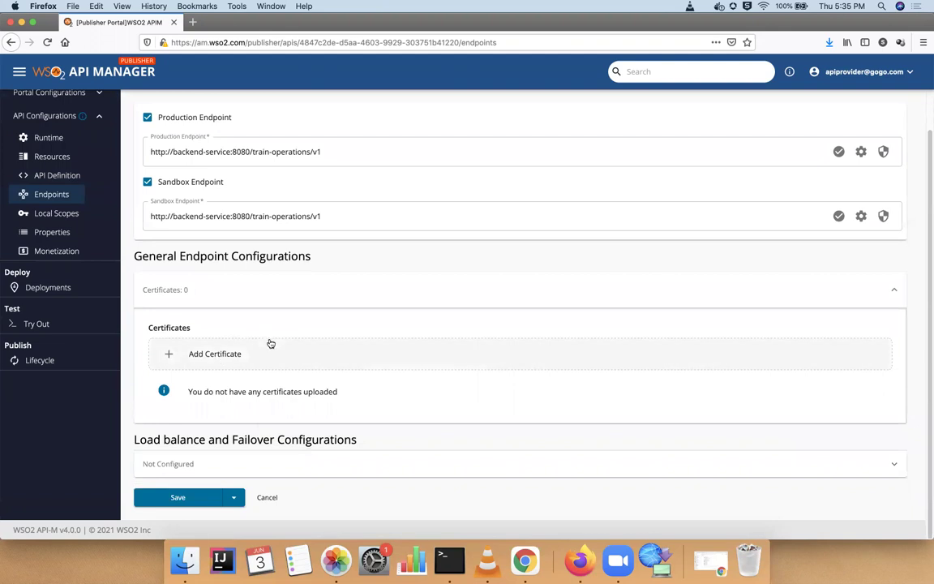
pyautogui.click(254, 474)
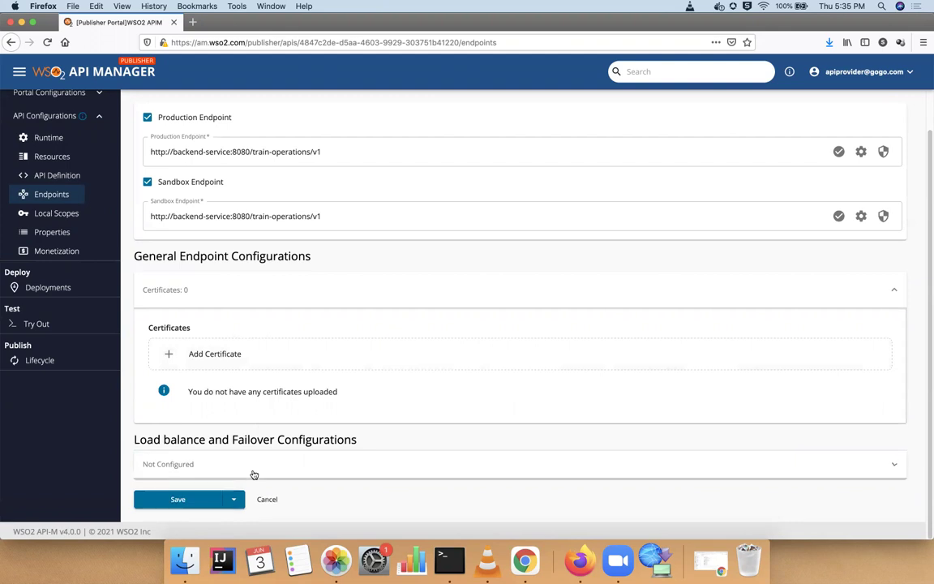
pyautogui.scroll(-2, 270, 434)
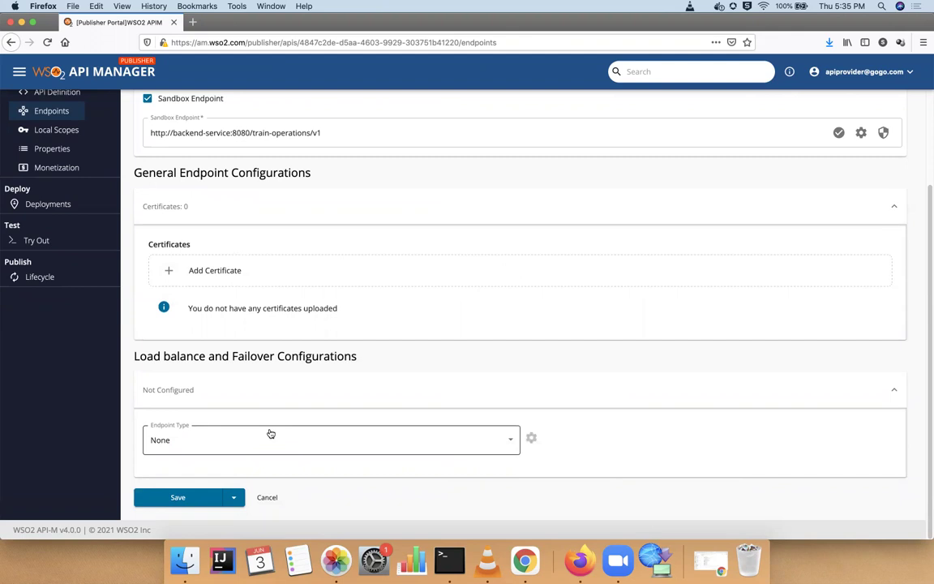
# Look through the form for creating a local scope, the form for adding an API property, and the monetization page.
pyautogui.click(50, 131)
pyautogui.click(244, 229)
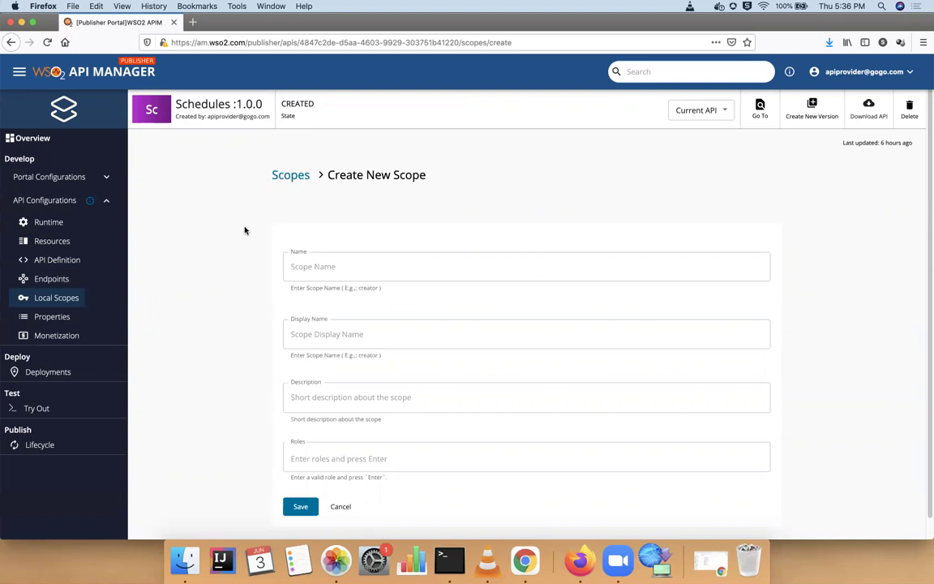
pyautogui.click(64, 316)
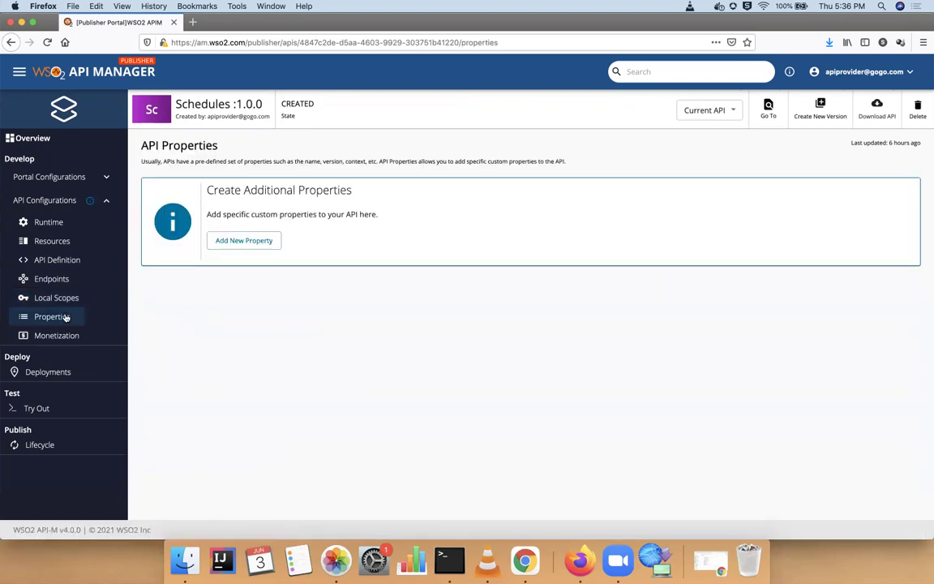
pyautogui.click(249, 241)
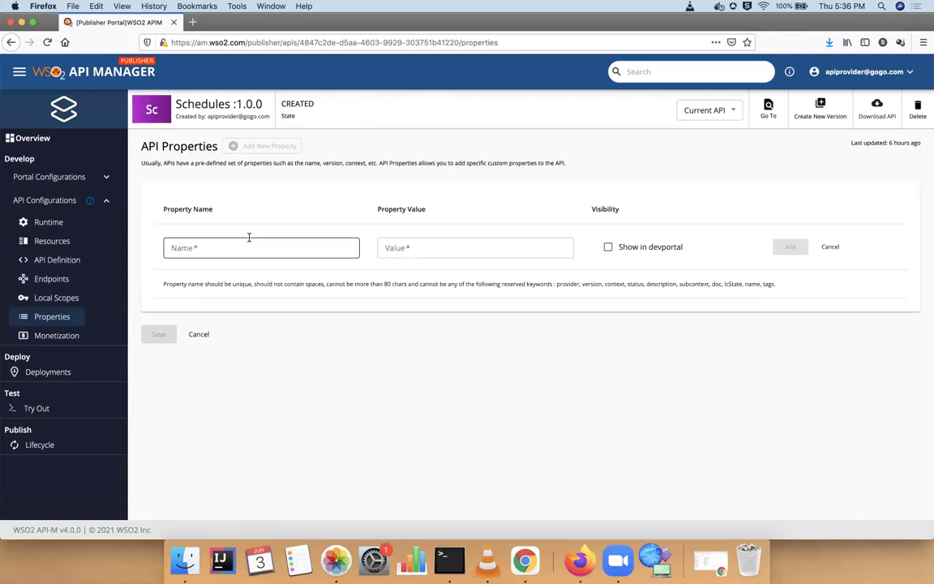
pyautogui.click(71, 333)
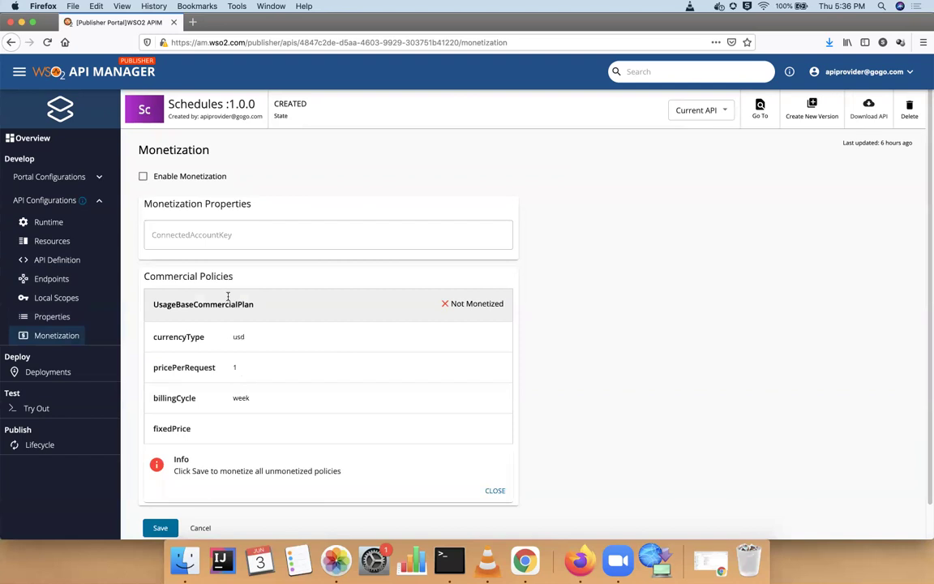
pyautogui.scroll(-1, 282, 377)
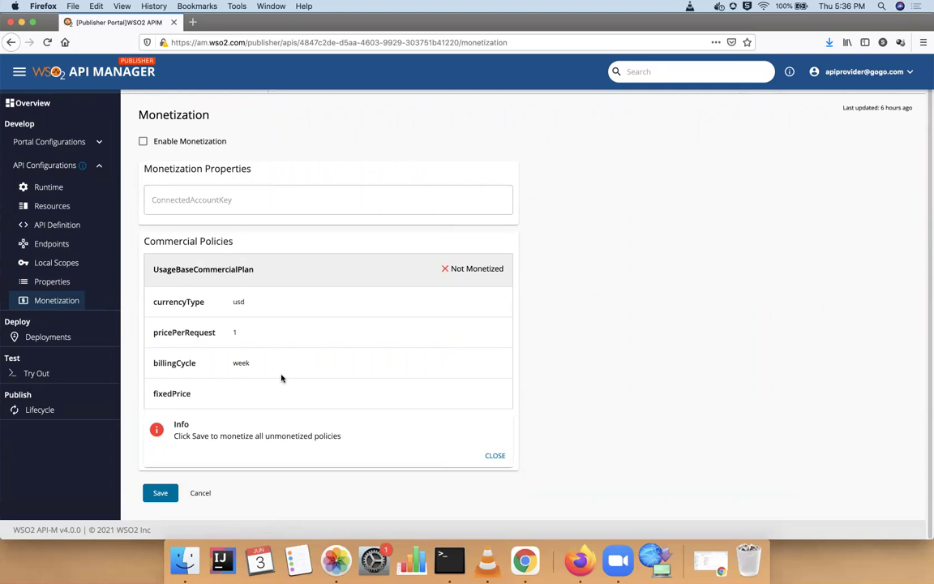
# Deploy the Schedules API to the Default gateway environment.
pyautogui.click(45, 337)
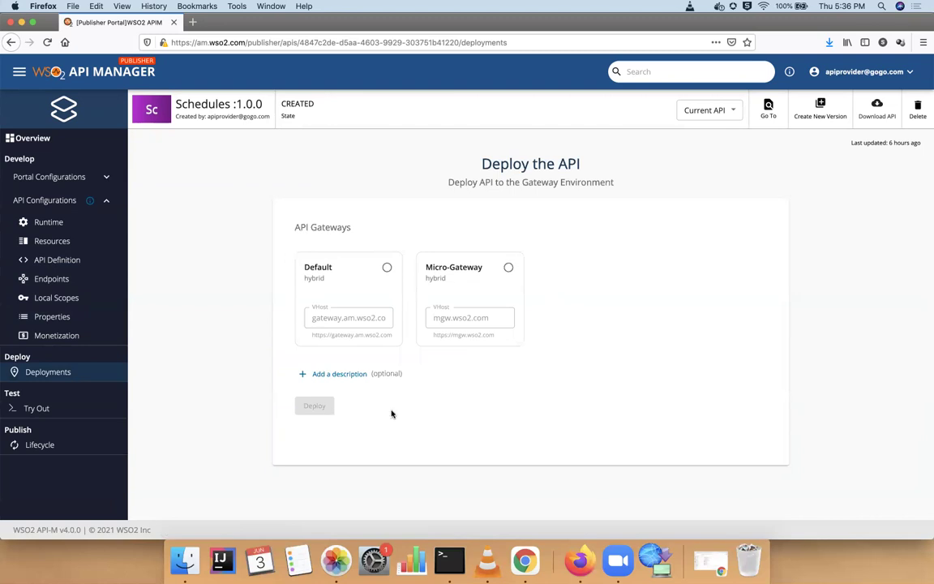
pyautogui.click(387, 268)
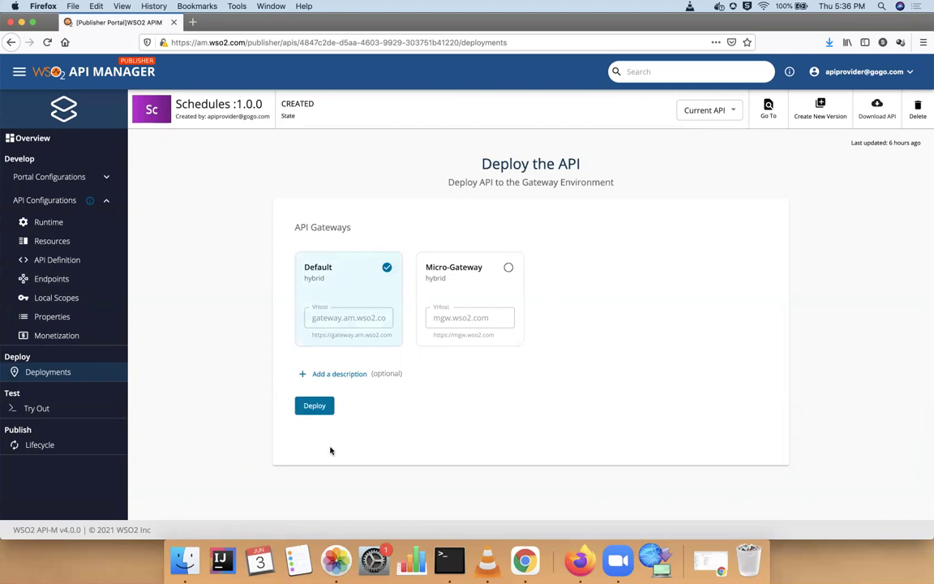
pyautogui.click(321, 409)
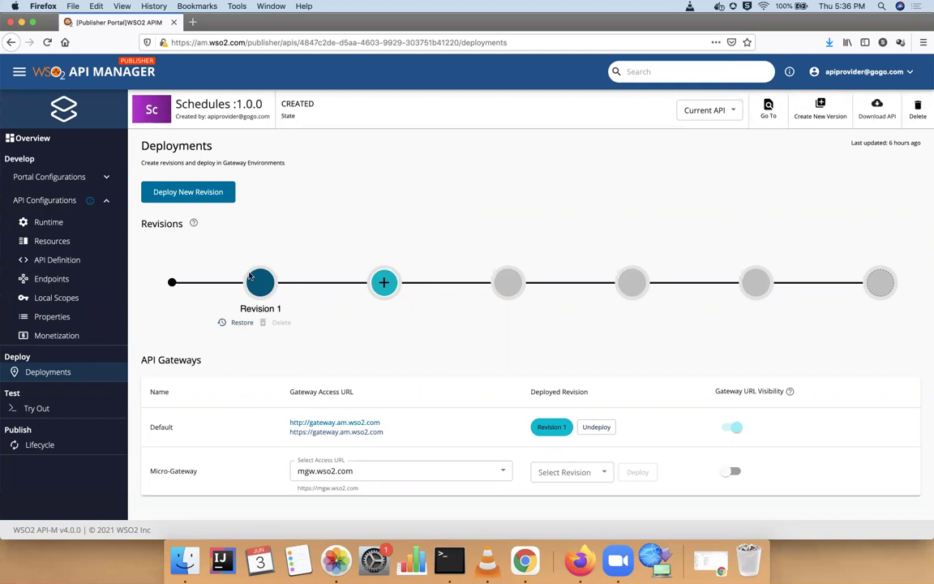
# Deploy a new revision of the API with the description "rev2" to the Default gateway.
pyautogui.click(208, 193)
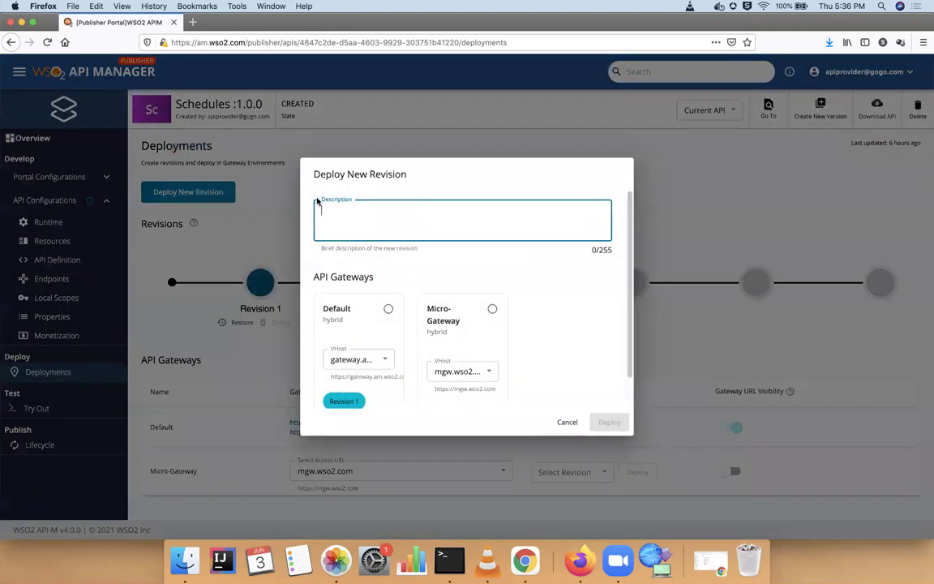
pyautogui.write('rev2')
pyautogui.click(389, 310)
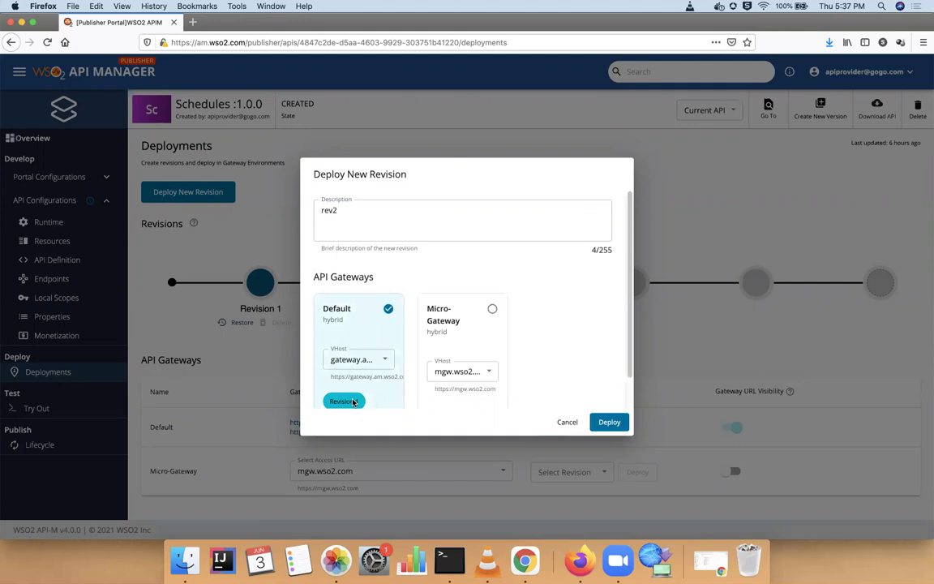
pyautogui.click(609, 423)
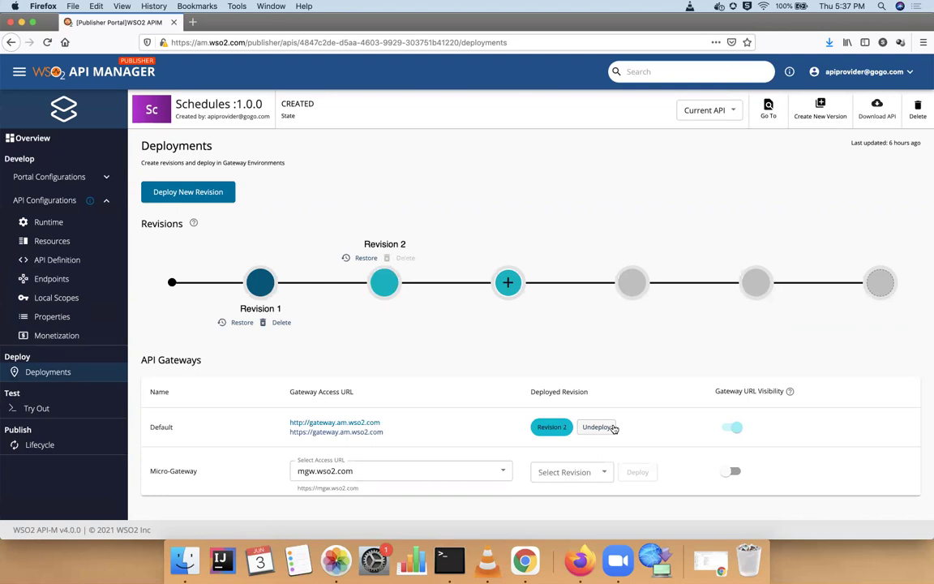
# Generate an internal API key for trying out the API and execute the GET /schedules operation without parameters.
pyautogui.click(45, 408)
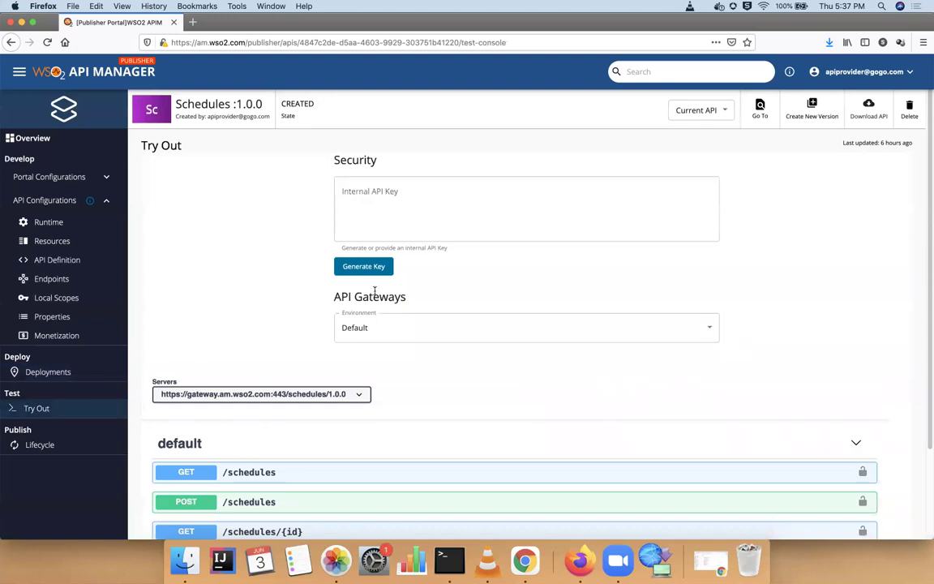
pyautogui.click(376, 269)
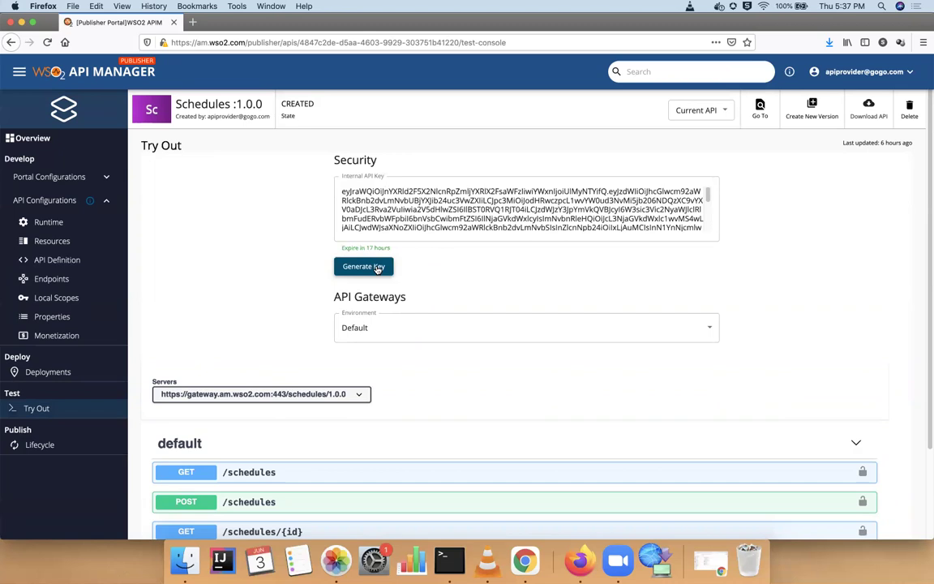
pyautogui.scroll(-3, 341, 419)
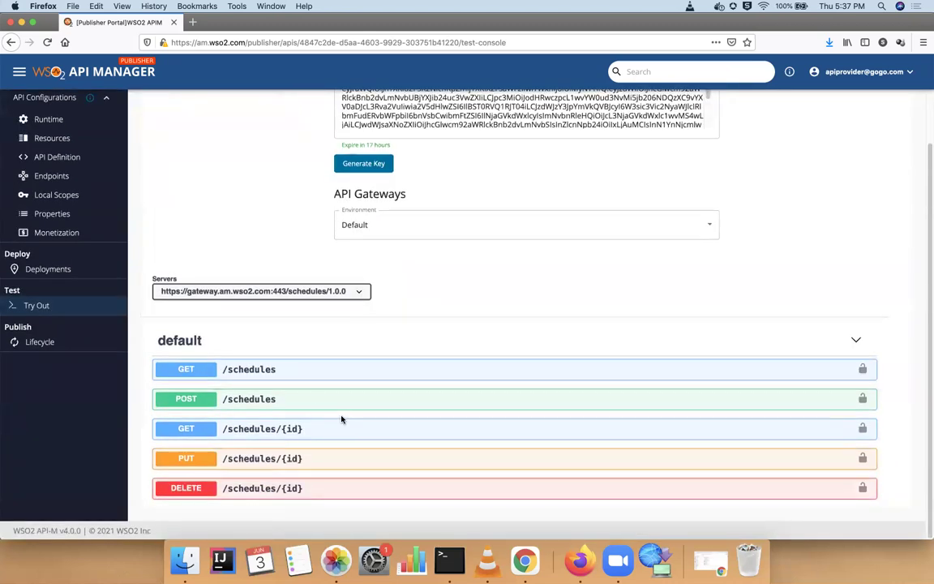
pyautogui.click(264, 369)
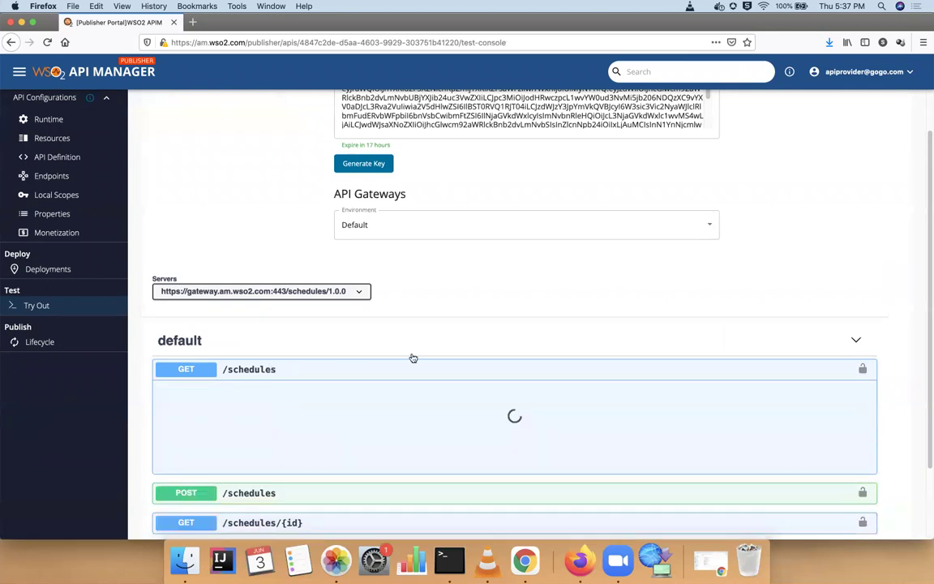
pyautogui.scroll(-5, 413, 359)
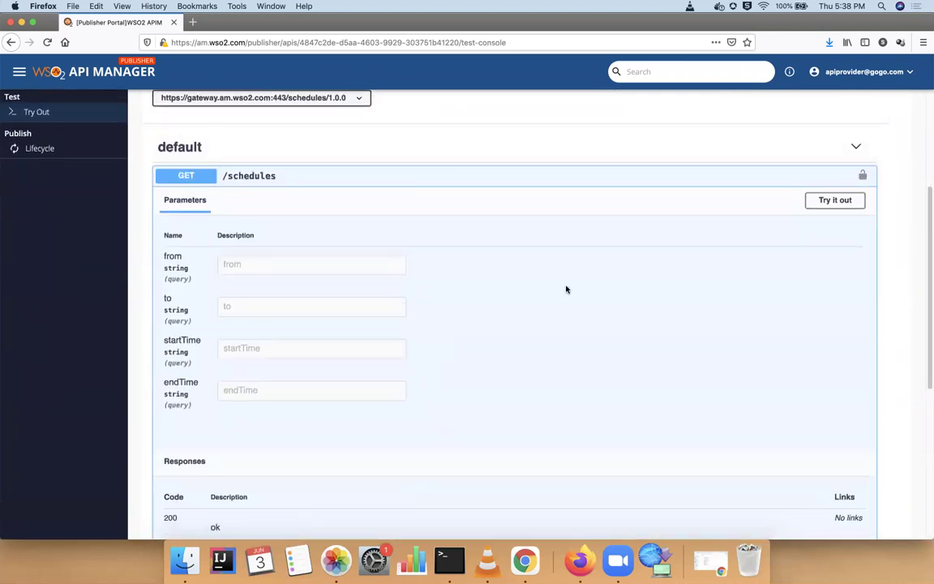
pyautogui.click(831, 201)
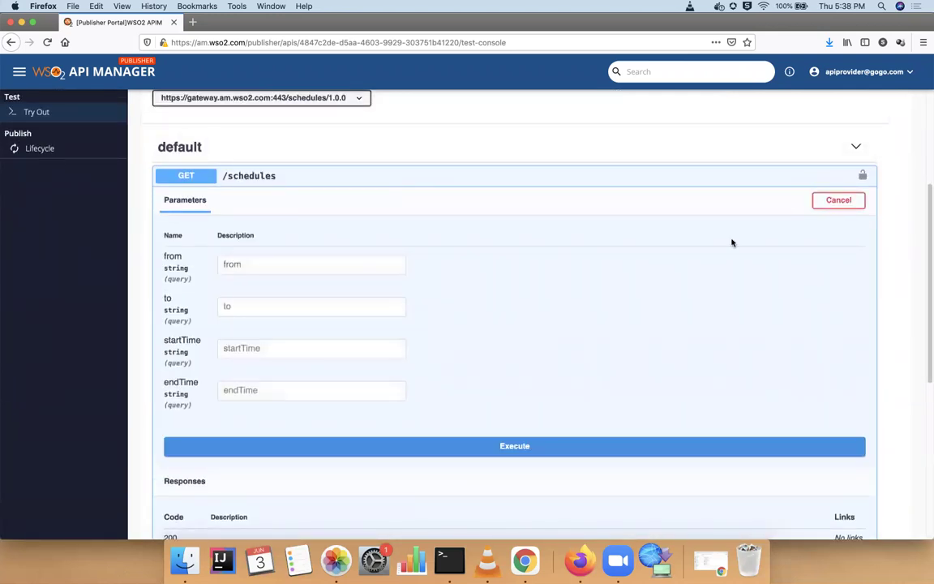
pyautogui.click(513, 449)
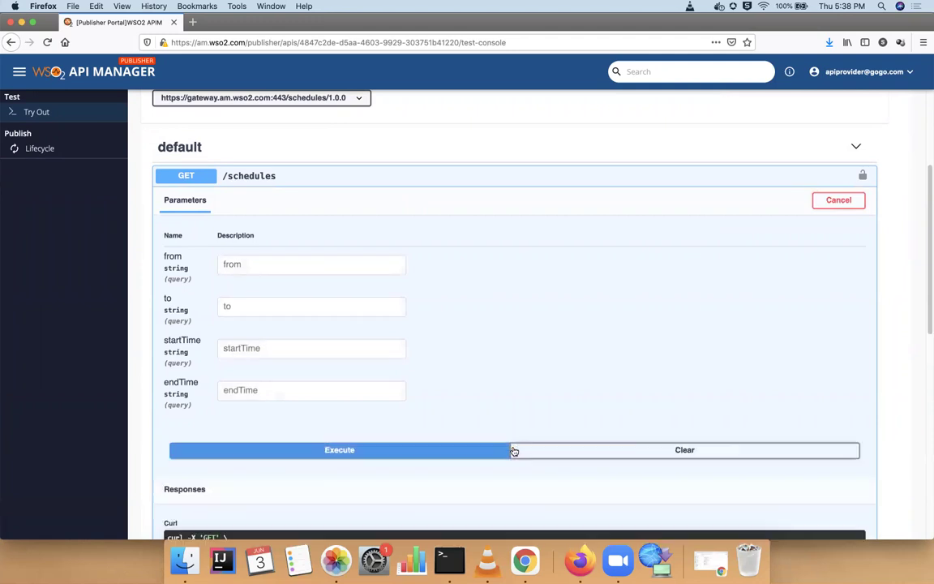
pyautogui.scroll(-5, 513, 451)
pyautogui.scroll(7, 512, 450)
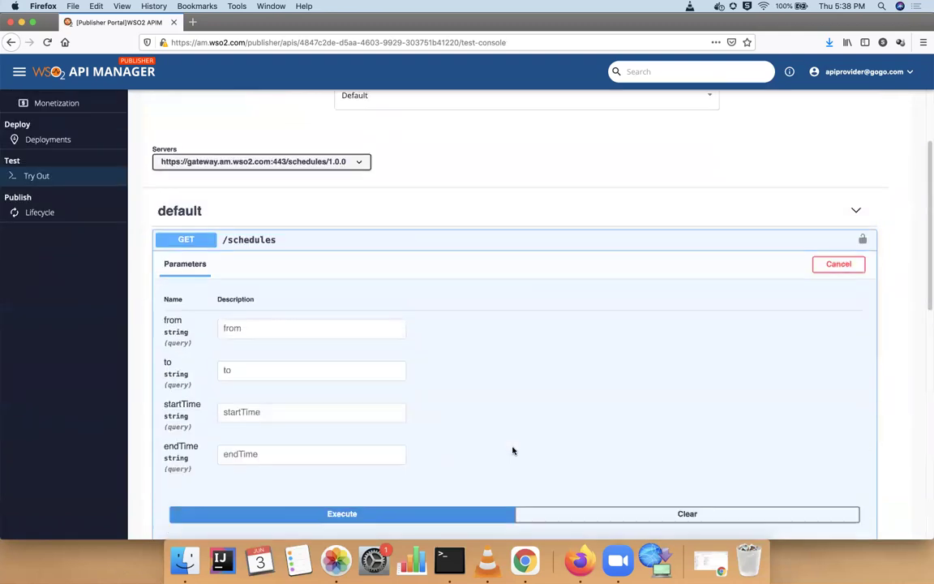
# Execute the GET /schedules request again and examine its curl command, request URL and server response.
pyautogui.click(404, 514)
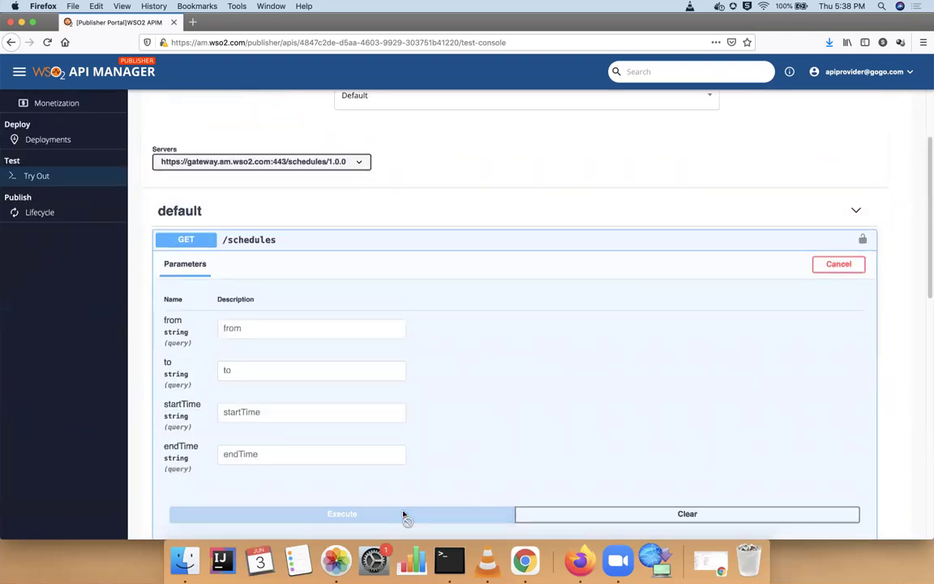
pyautogui.scroll(-3, 403, 514)
pyautogui.scroll(-2, 404, 514)
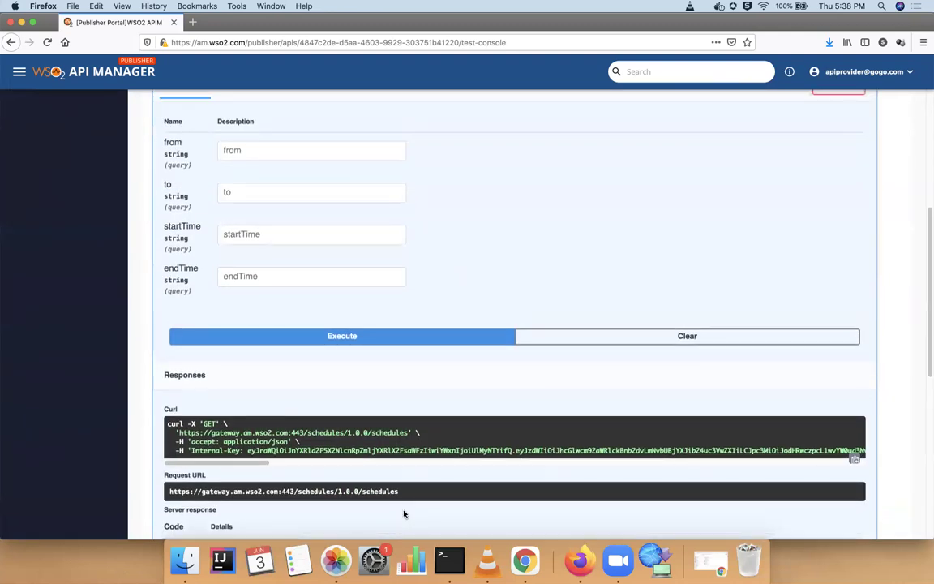
pyautogui.scroll(-4, 403, 514)
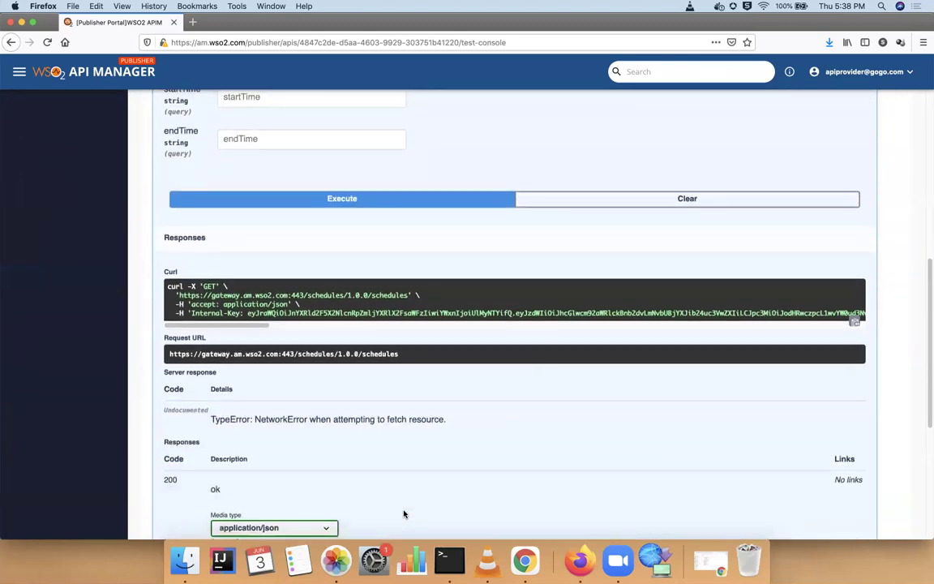
pyautogui.scroll(12, 404, 514)
pyautogui.scroll(1, 403, 514)
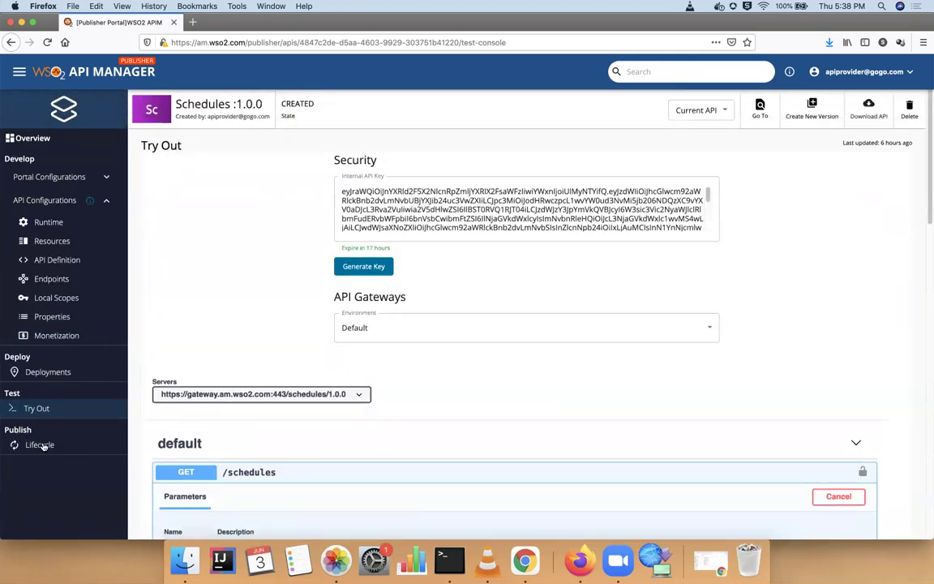
# Publish the Schedules API from its lifecycle page.
pyautogui.click(43, 445)
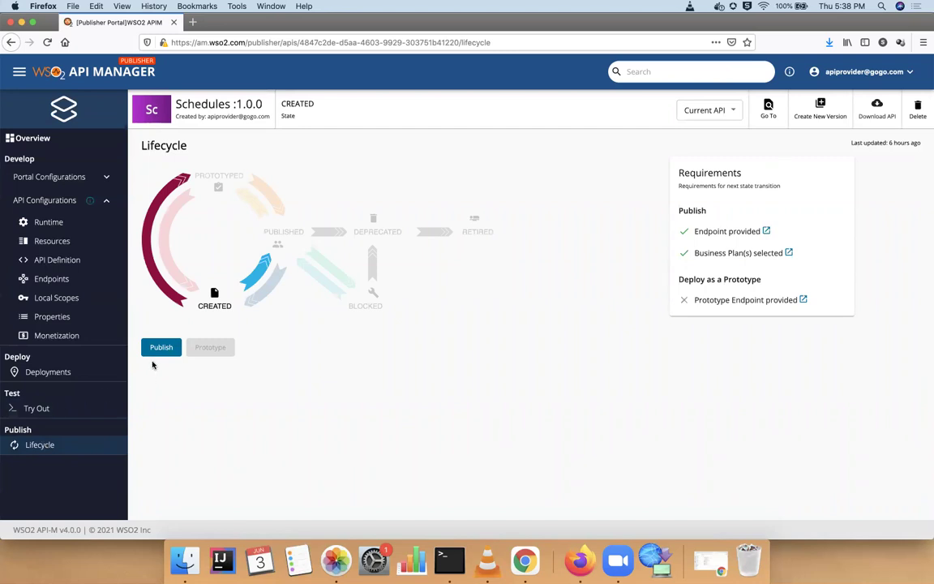
pyautogui.click(160, 347)
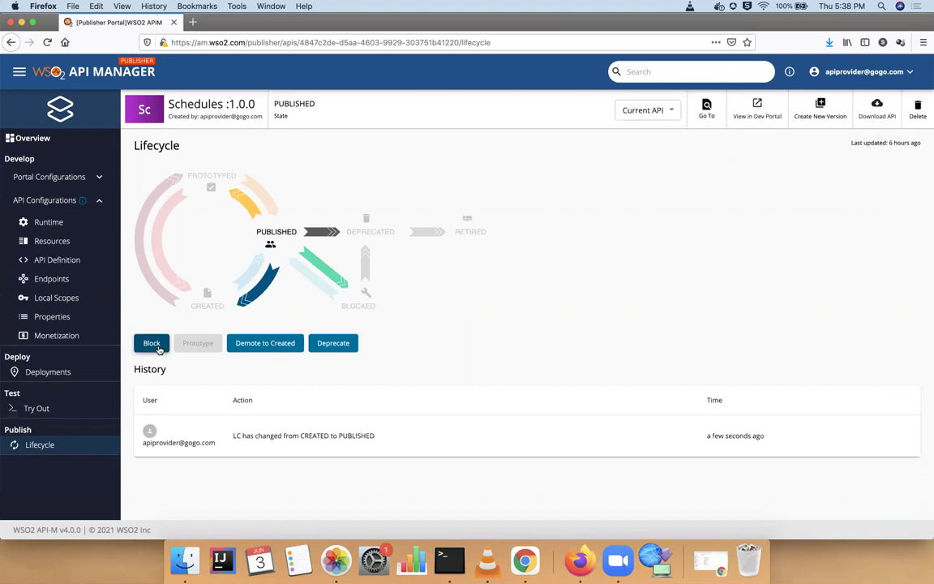
# View the published Schedules API in the Developer Portal and open its try-out page.
pyautogui.click(742, 120)
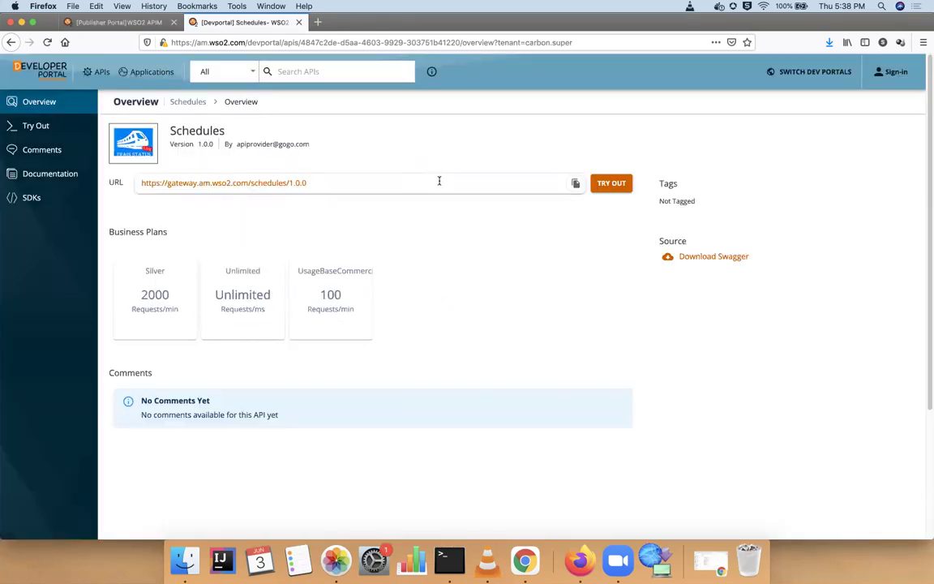
pyautogui.click(38, 139)
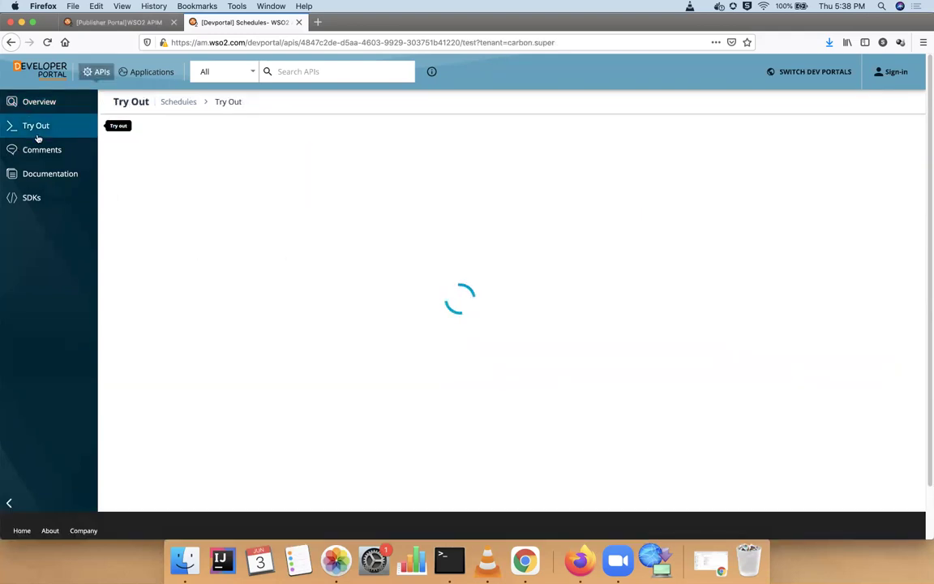